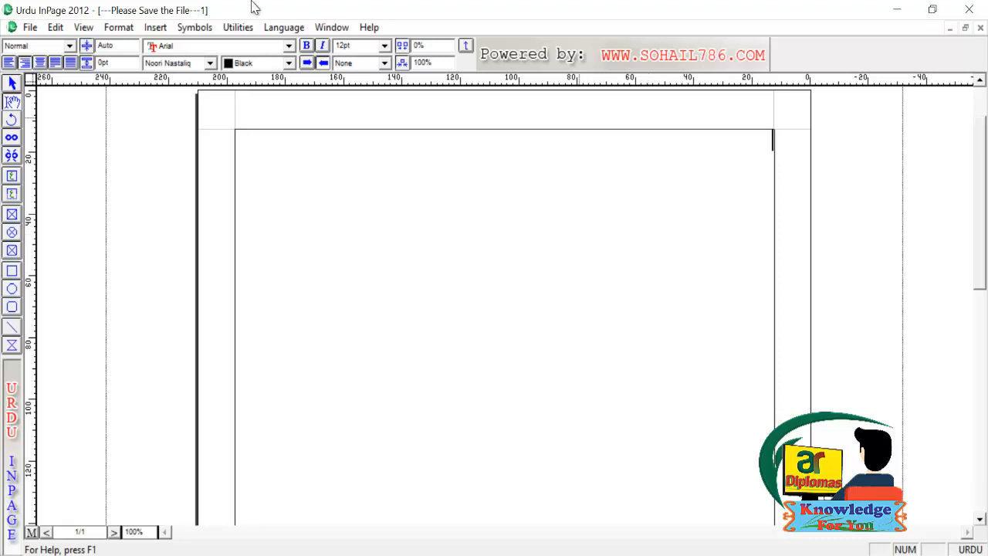
# - Select the text box and type پاکستان ہمارا ملک ہے۔, correcting a mistyped letter
pyautogui.click(12, 83)
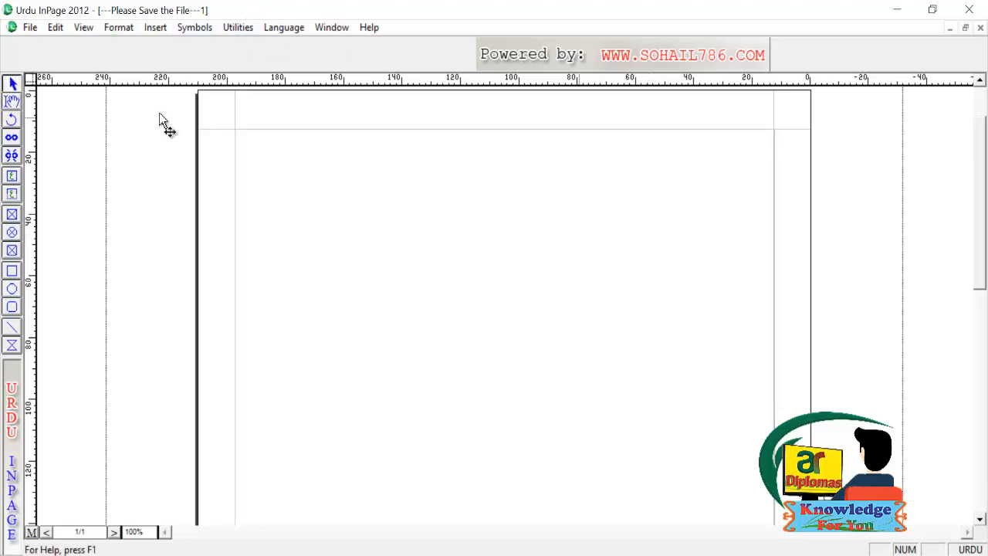
pyautogui.click(725, 268)
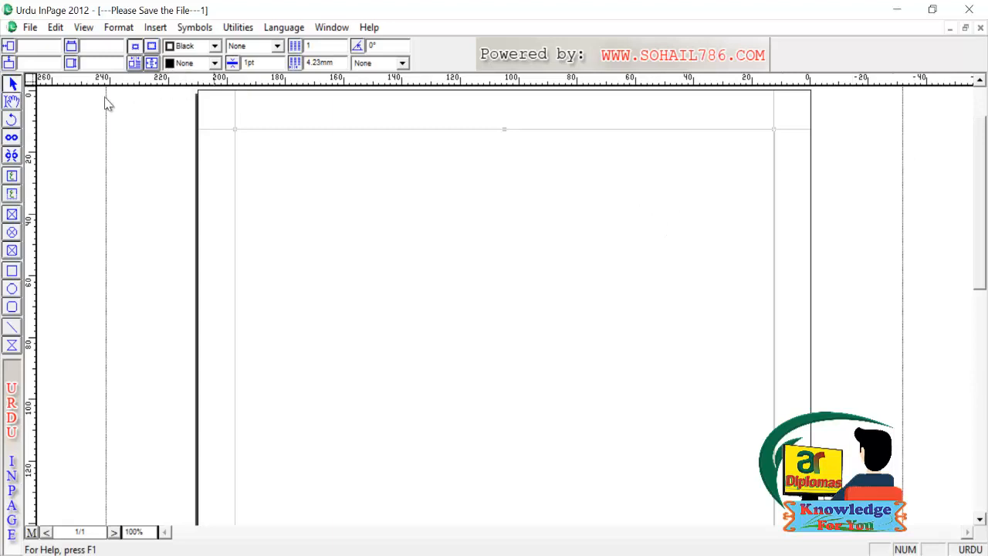
pyautogui.click(12, 101)
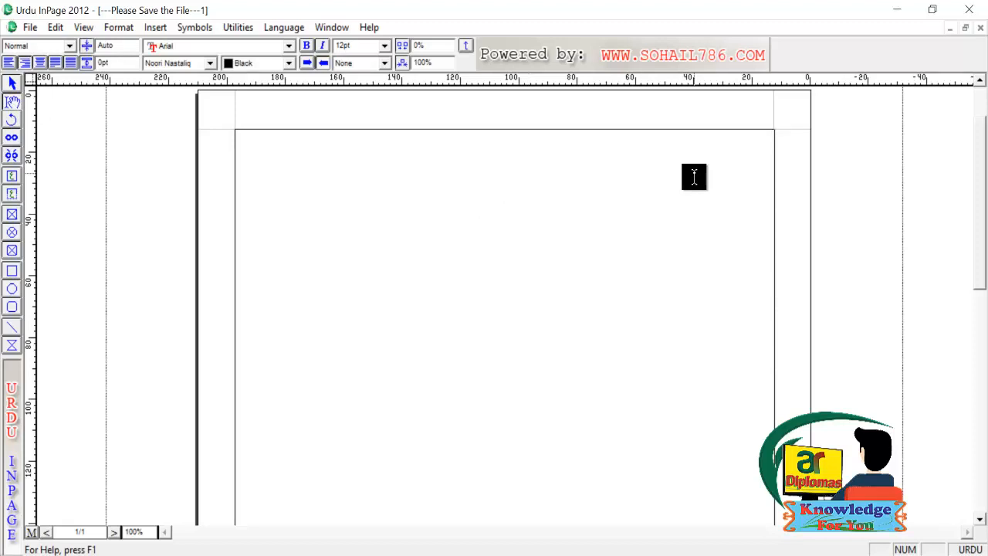
pyautogui.write('ب')
pyautogui.write('اکستان ہمارا')
pyautogui.write(' ملکس')
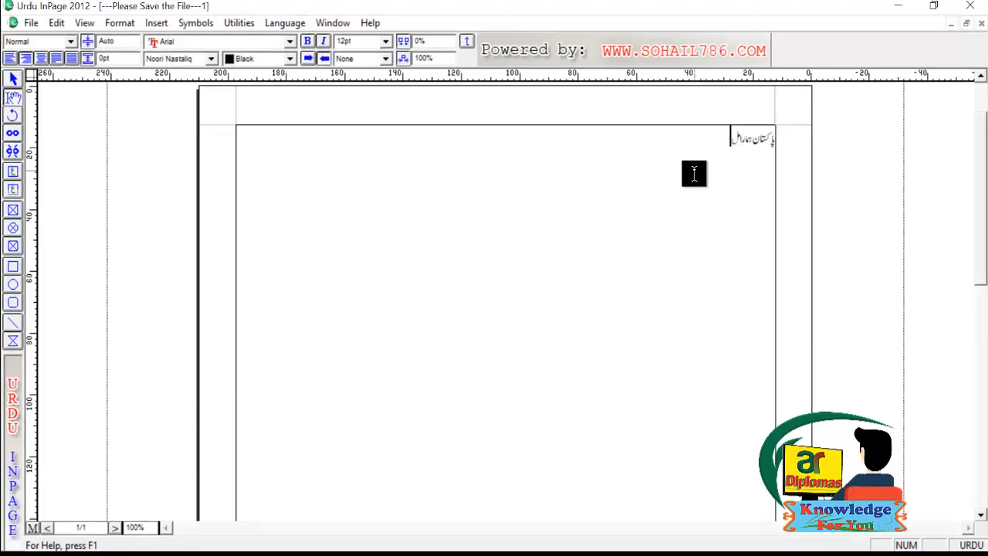
pyautogui.press('BackSpace')
pyautogui.press('BackSpace')
pyautogui.write('ک ہے۔')
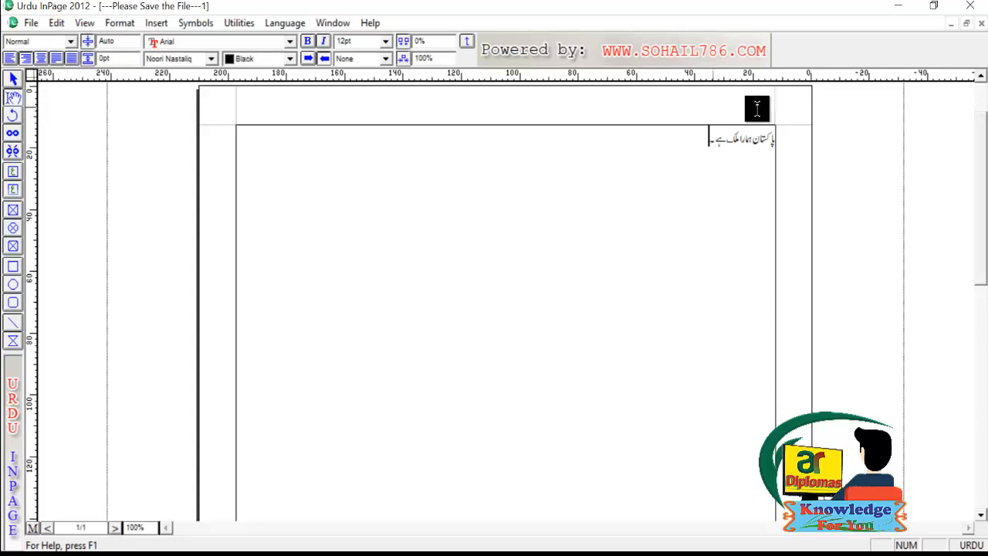
pyautogui.click(39, 44)
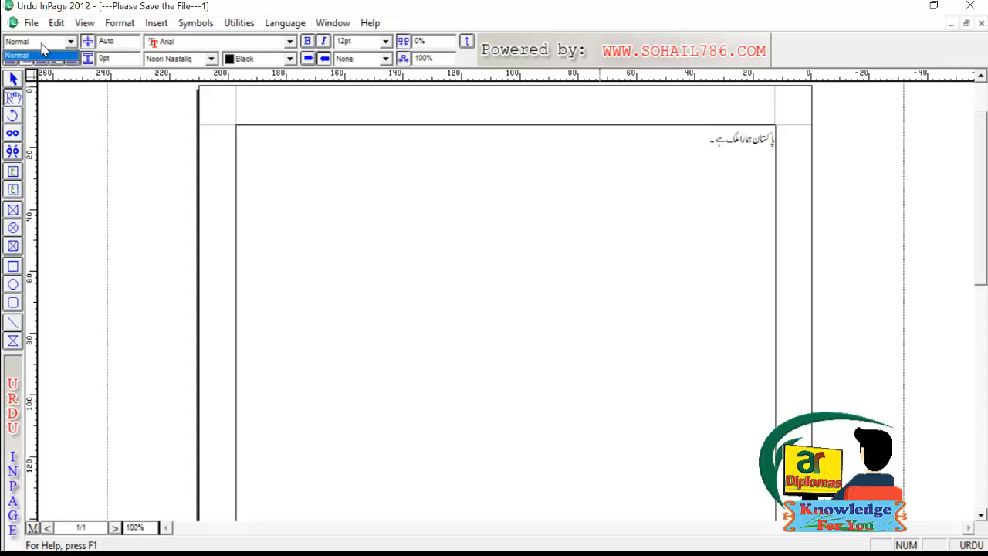
pyautogui.click(42, 45)
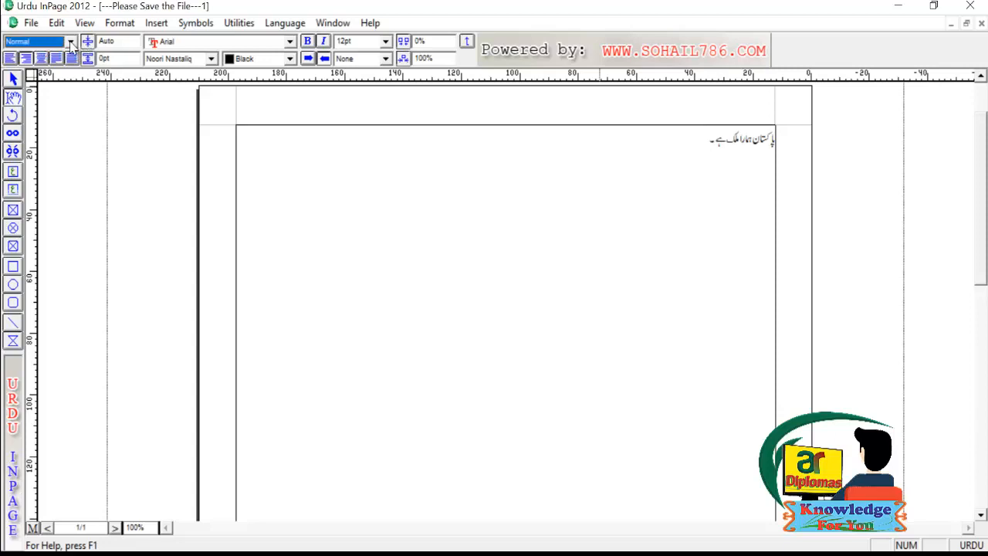
pyautogui.click(70, 42)
pyautogui.click(23, 55)
pyautogui.click(10, 61)
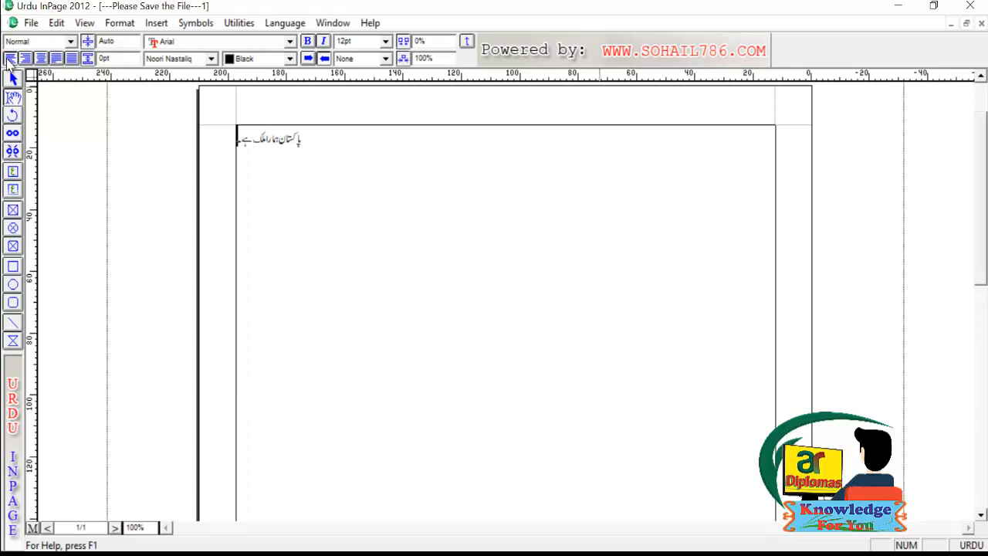
pyautogui.click(25, 59)
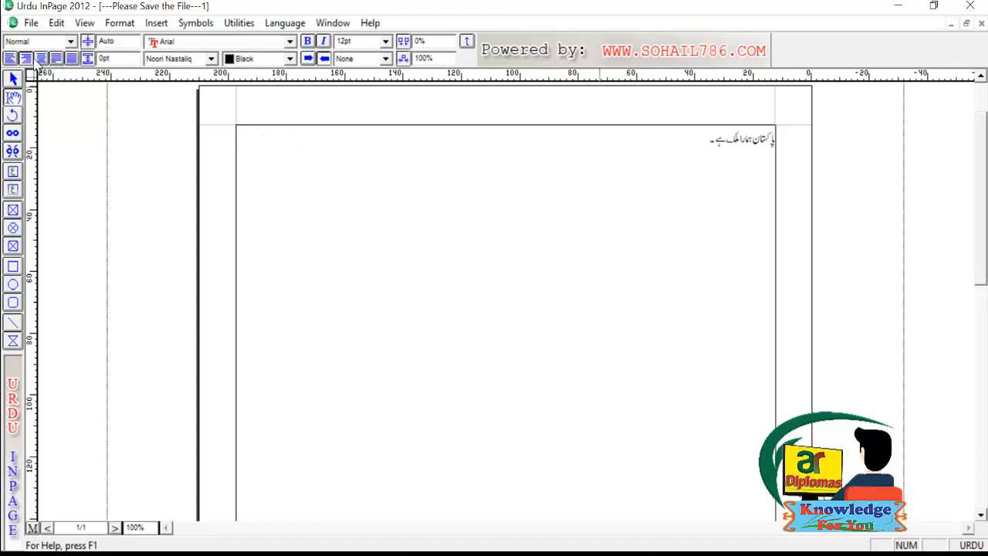
pyautogui.click(41, 60)
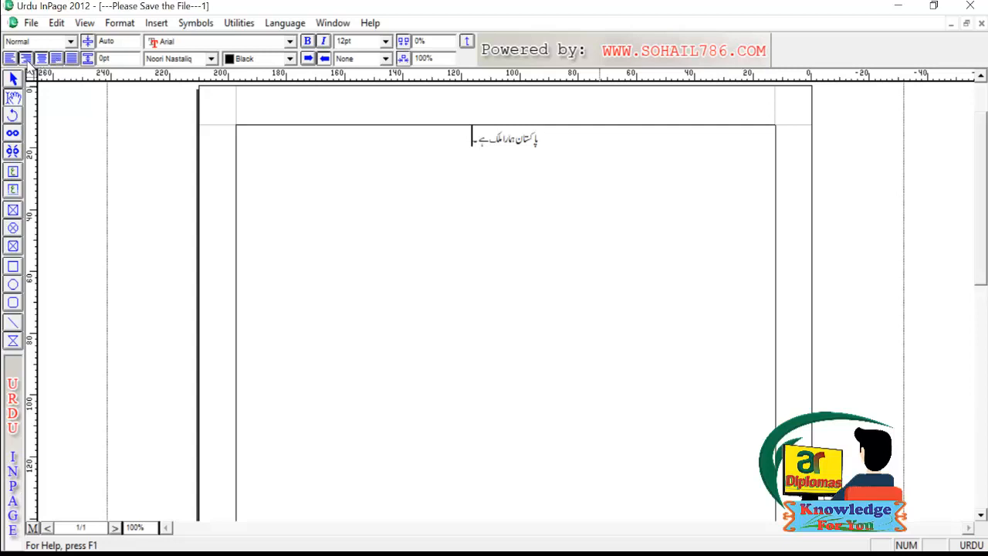
pyautogui.click(27, 60)
# - Paste repeated copies of the sentence to fill three full lines, deleting the leftover line
pyautogui.hotkey('ctrl', 'a')
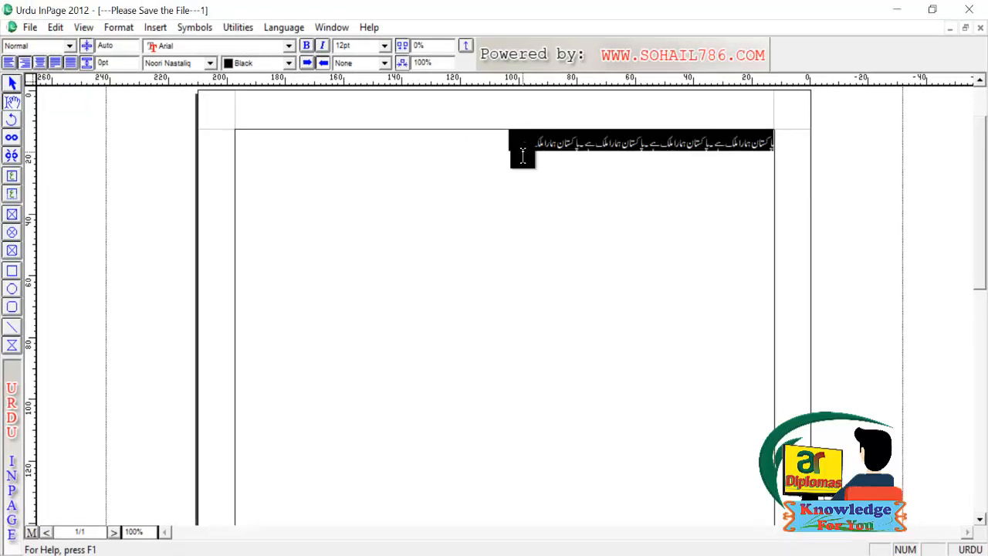
pyautogui.click(495, 156)
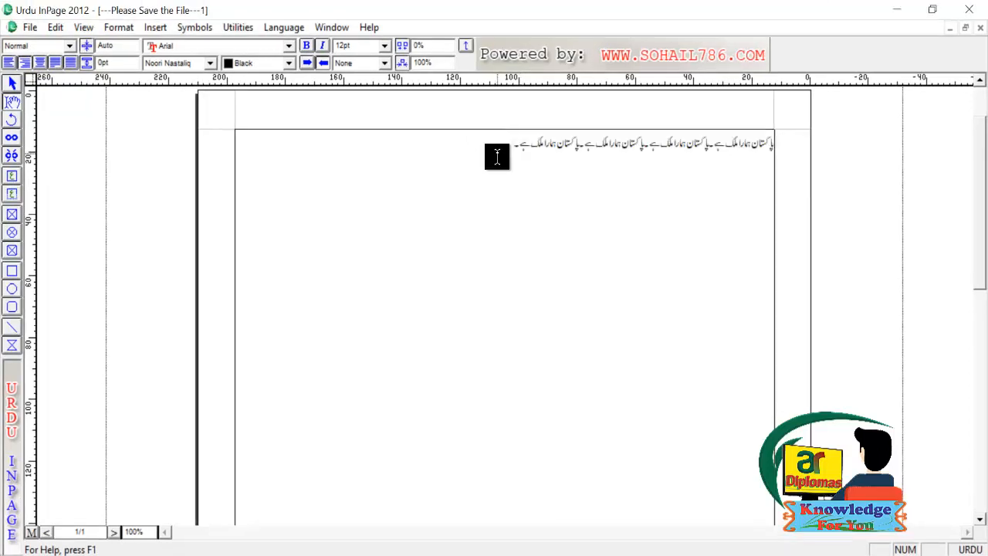
pyautogui.hotkey('ctrl', 'v')
pyautogui.hotkey('ctrl', 'v')
pyautogui.hotkey('ctrl', 'v')
pyautogui.hotkey('ctrl', 'v')
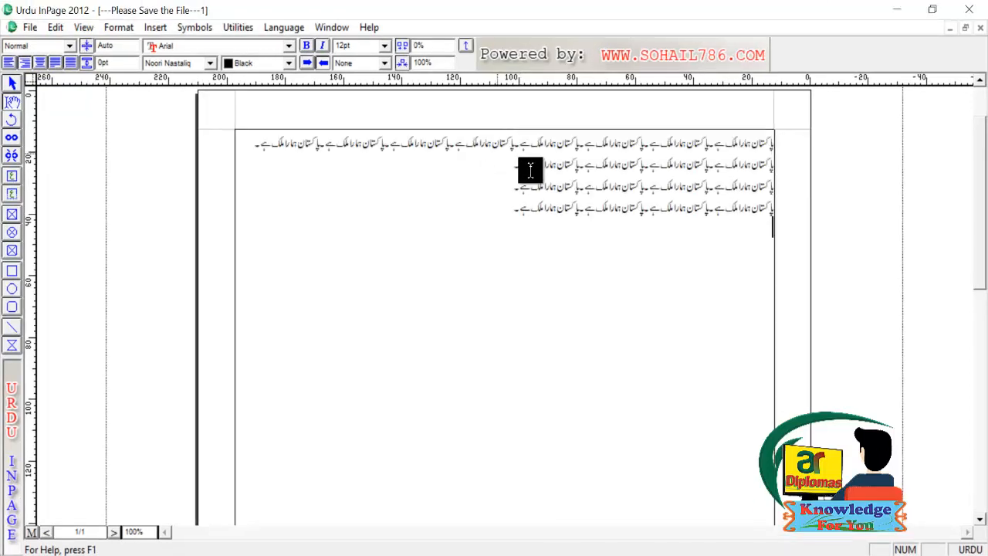
pyautogui.click(500, 167)
pyautogui.hotkey('ctrl', 'v')
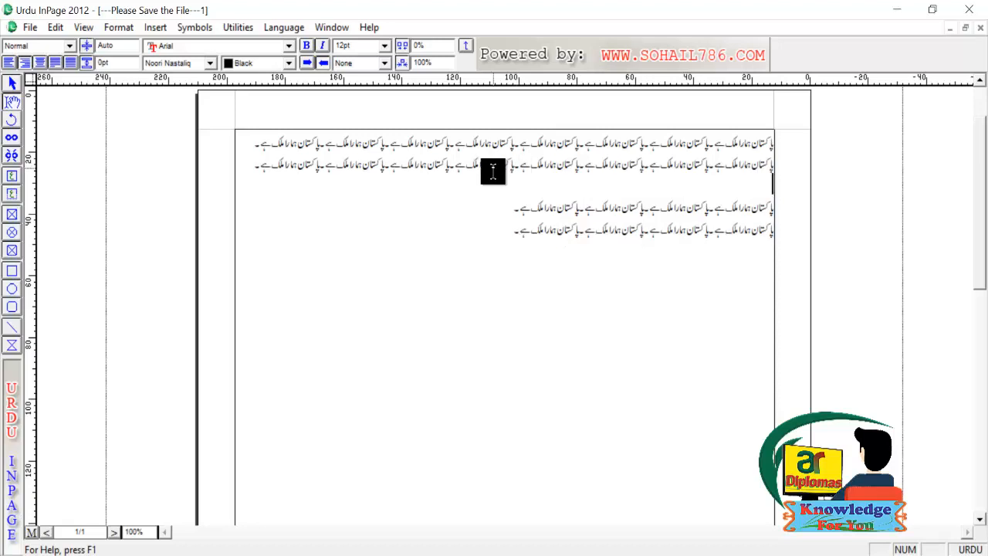
pyautogui.press('BackSpace')
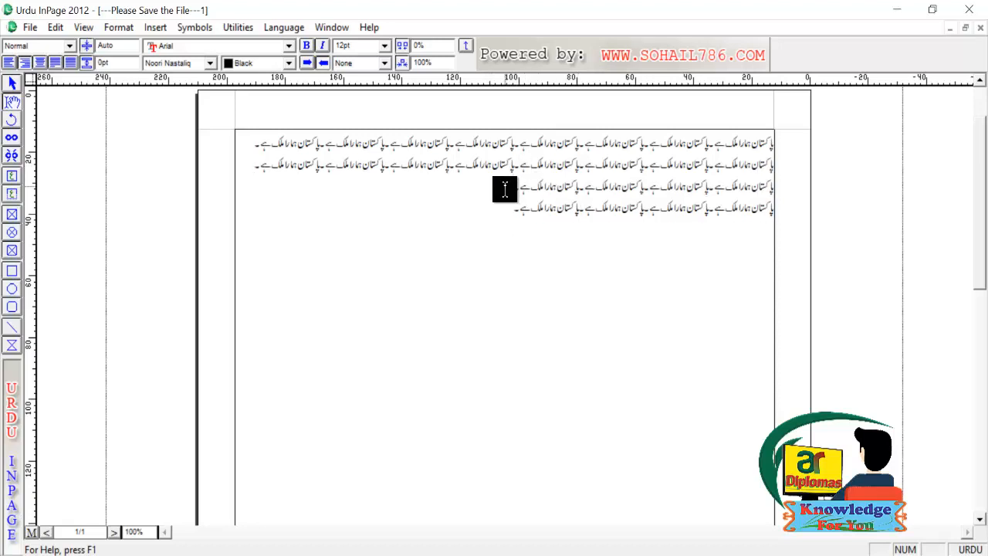
pyautogui.click(504, 189)
pyautogui.hotkey('ctrl', 'v')
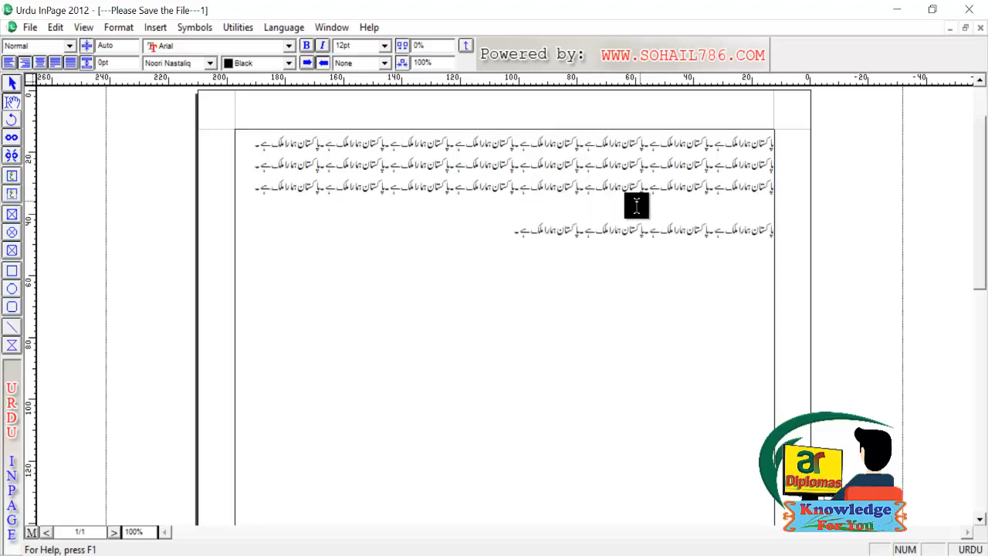
pyautogui.moveTo(511, 227); pyautogui.dragTo(808, 207)
pyautogui.press('Delete')
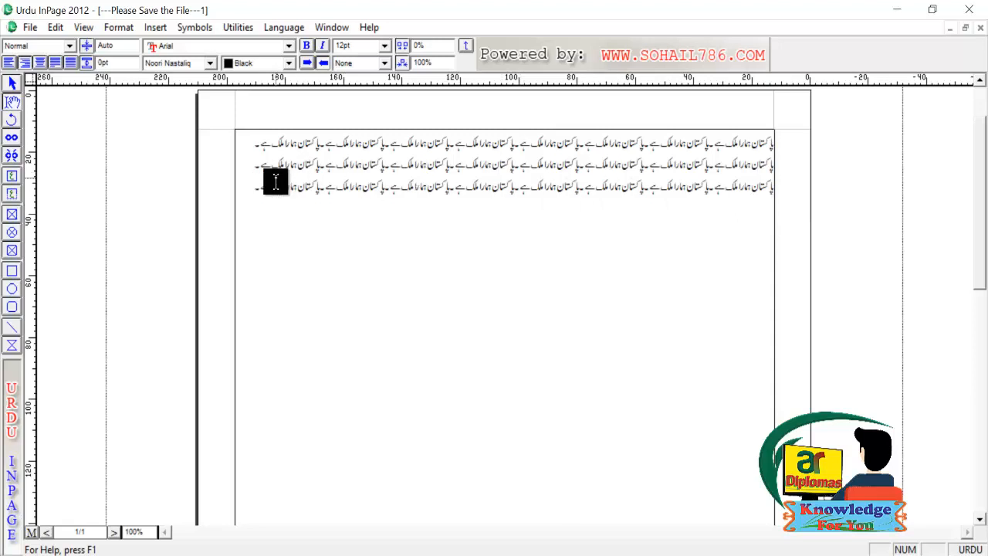
# - Paste a single copy of the sentence onto a fourth line
pyautogui.hotkey('ctrl', 'a')
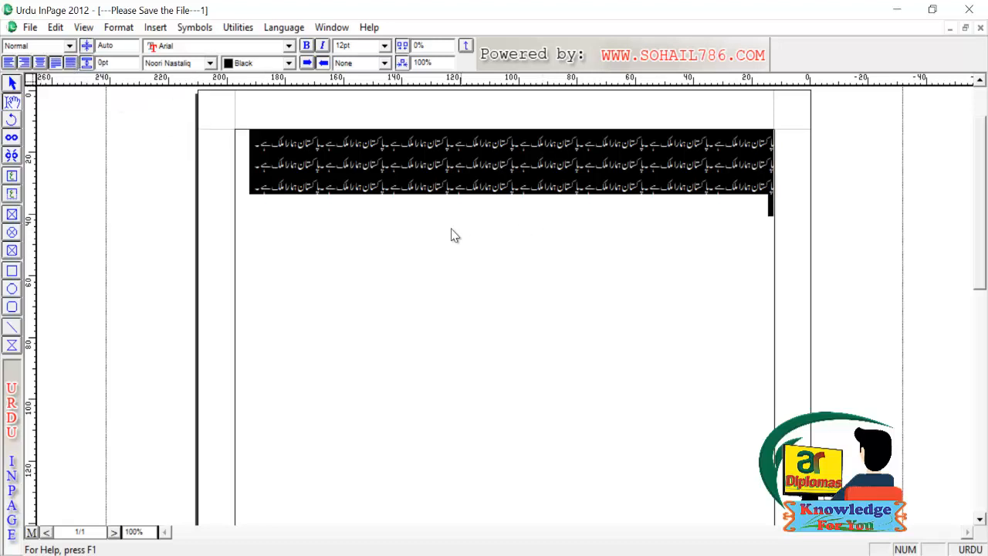
pyautogui.click(546, 186)
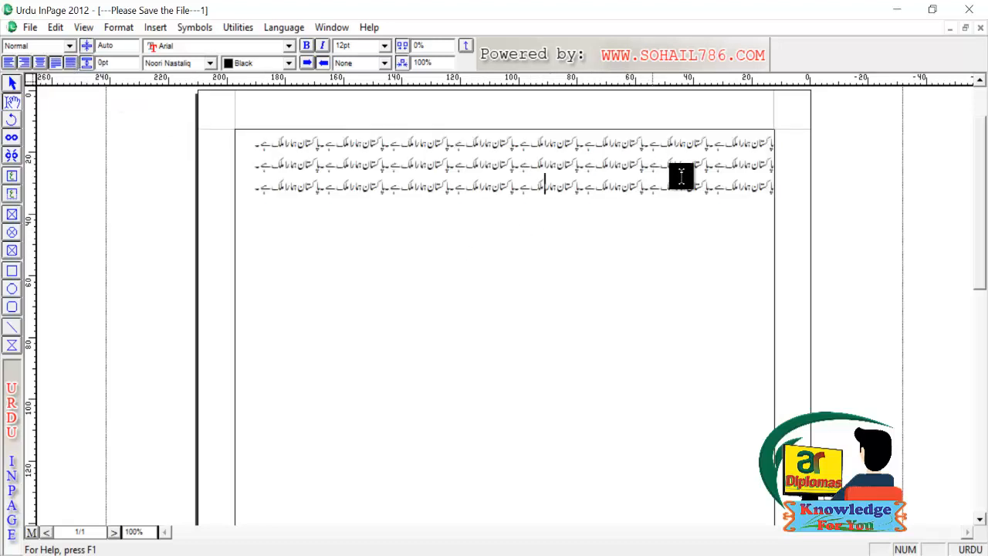
pyautogui.moveTo(712, 185); pyautogui.dragTo(785, 185)
pyautogui.hotkey('ctrl', 'c')
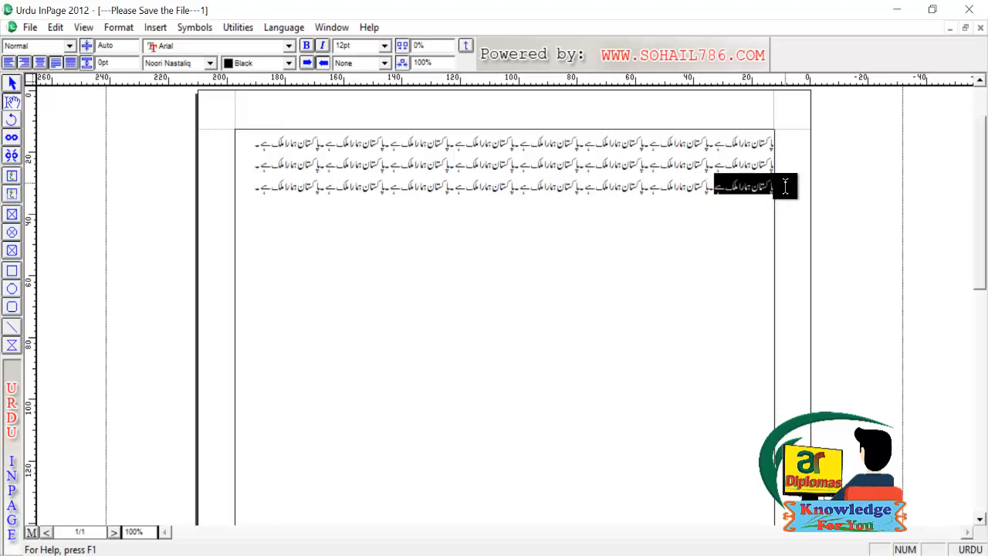
pyautogui.click(754, 244)
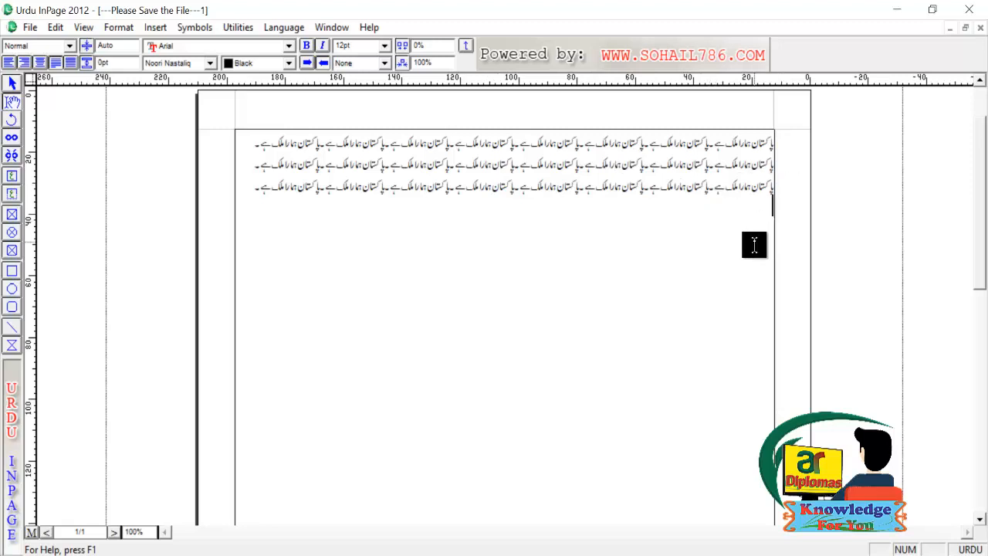
pyautogui.hotkey('ctrl', 'v')
# - Try full-width justification on the fourth line, restore right alignment, and select the first three lines
pyautogui.click(71, 62)
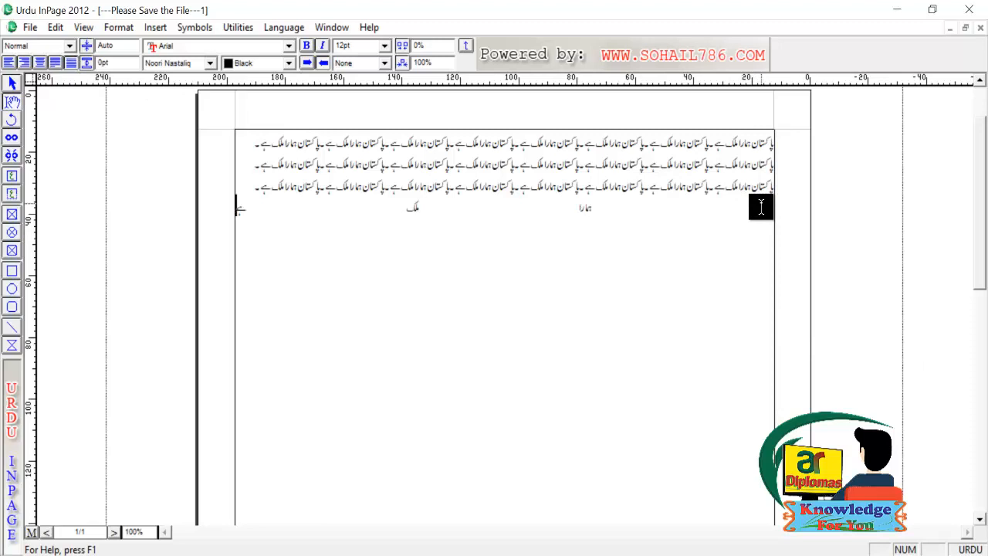
pyautogui.click(56, 65)
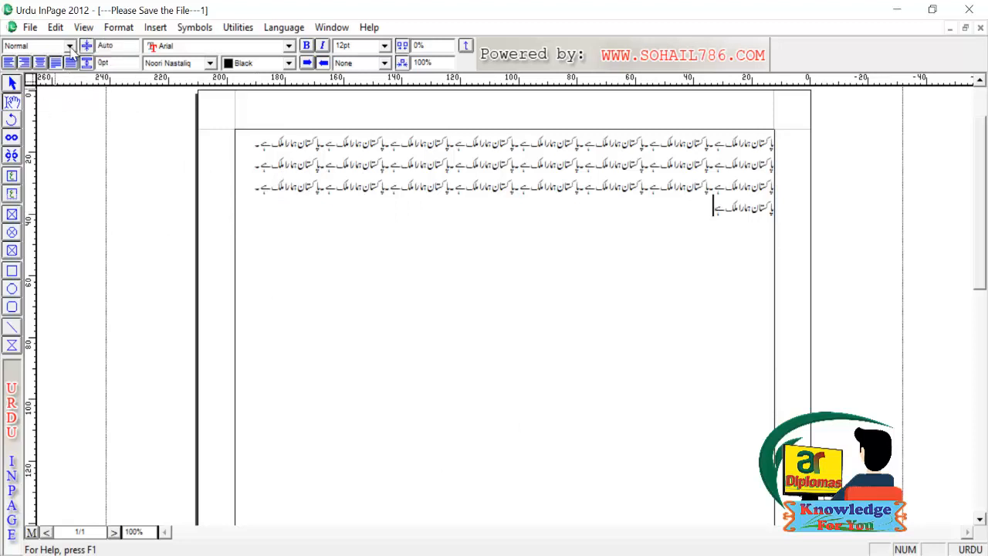
pyautogui.hotkey('shift', 'Home')
pyautogui.moveTo(119, 45); pyautogui.dragTo(66, 42)
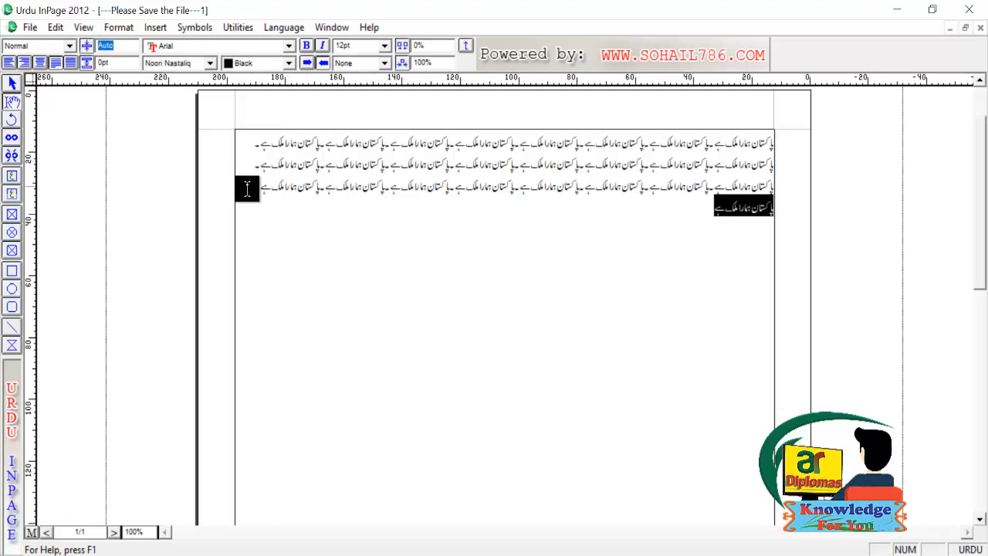
pyautogui.moveTo(247, 187); pyautogui.dragTo(810, 146)
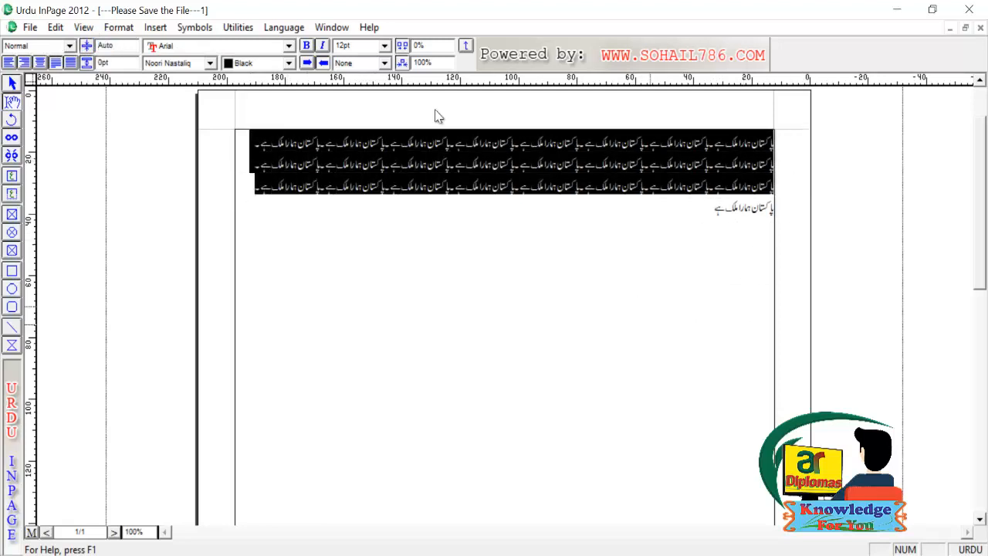
pyautogui.click(112, 45)
pyautogui.write('10')
pyautogui.press('Return')
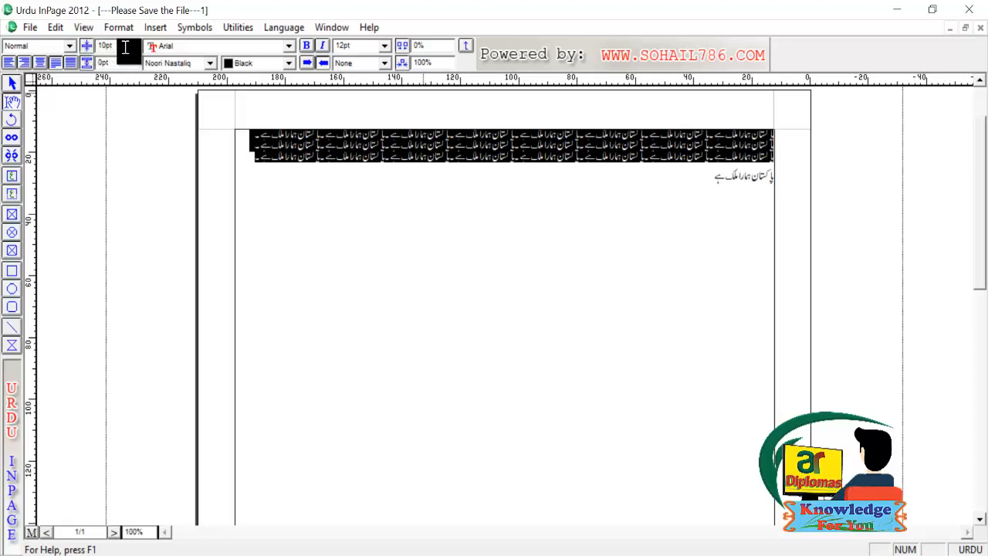
pyautogui.hotkey('ctrl', 'z')
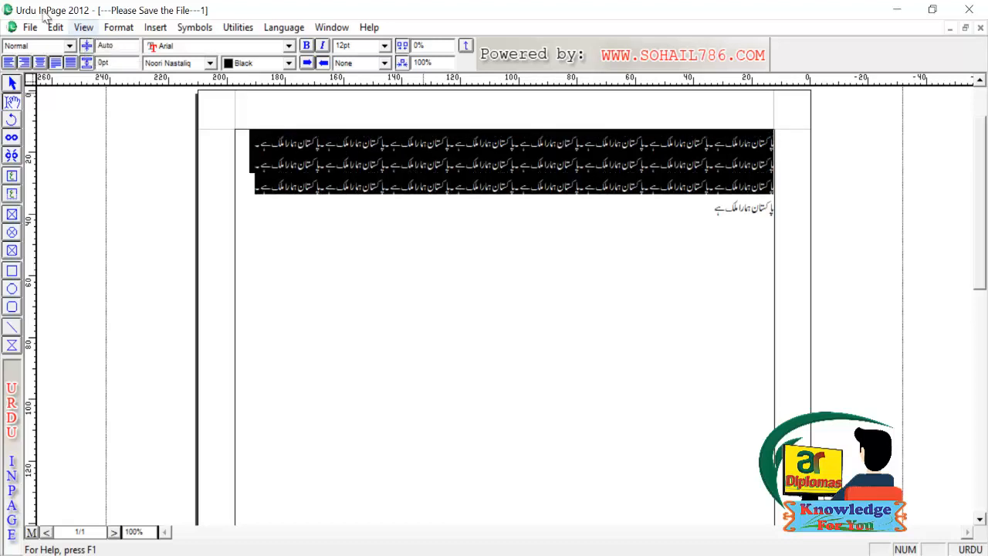
pyautogui.doubleClick(120, 68)
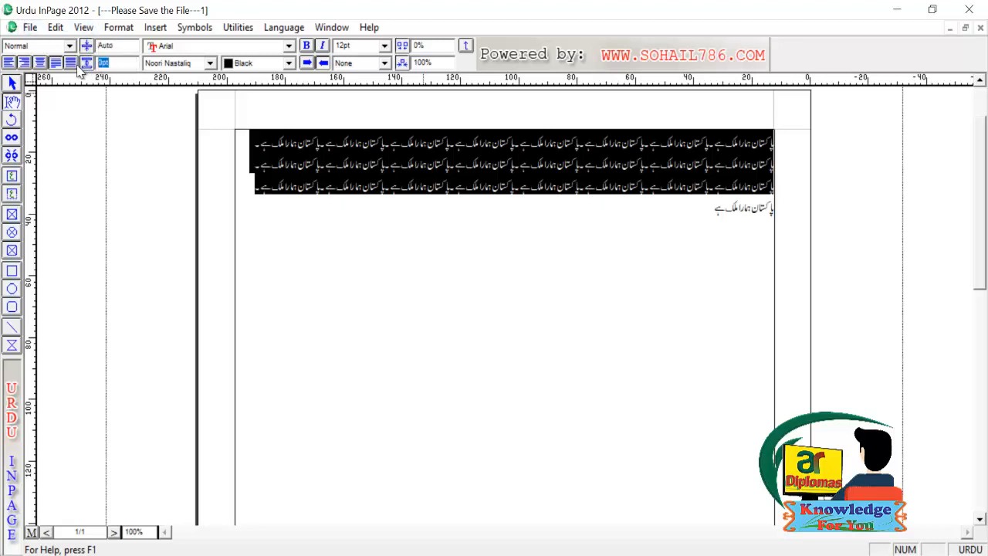
pyautogui.write('10')
pyautogui.press('Return')
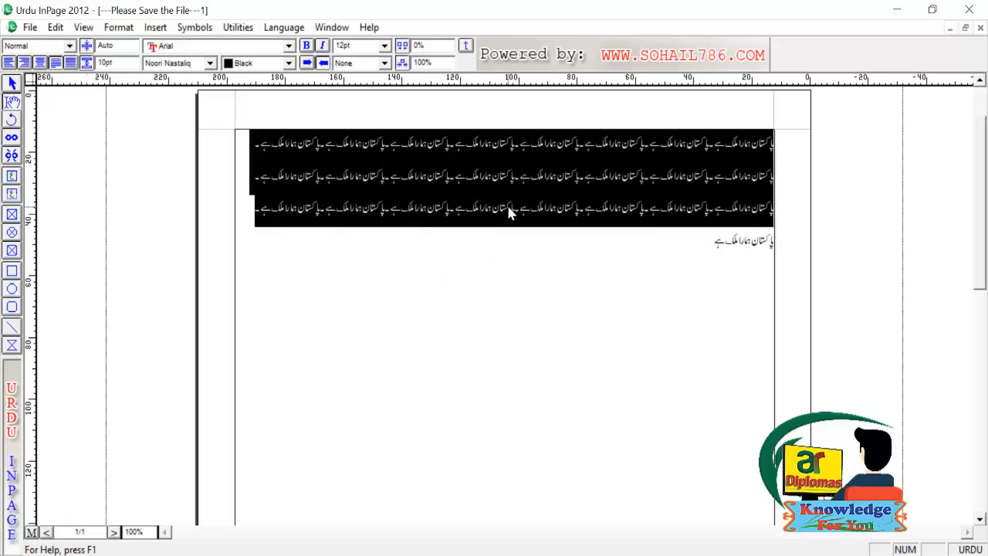
pyautogui.hotkey('ctrl', 'z')
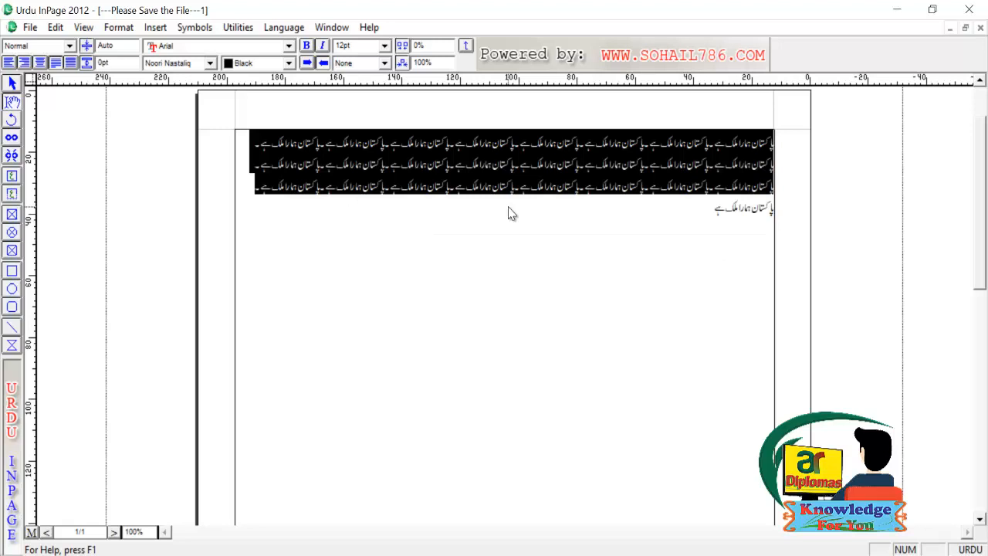
pyautogui.click(210, 63)
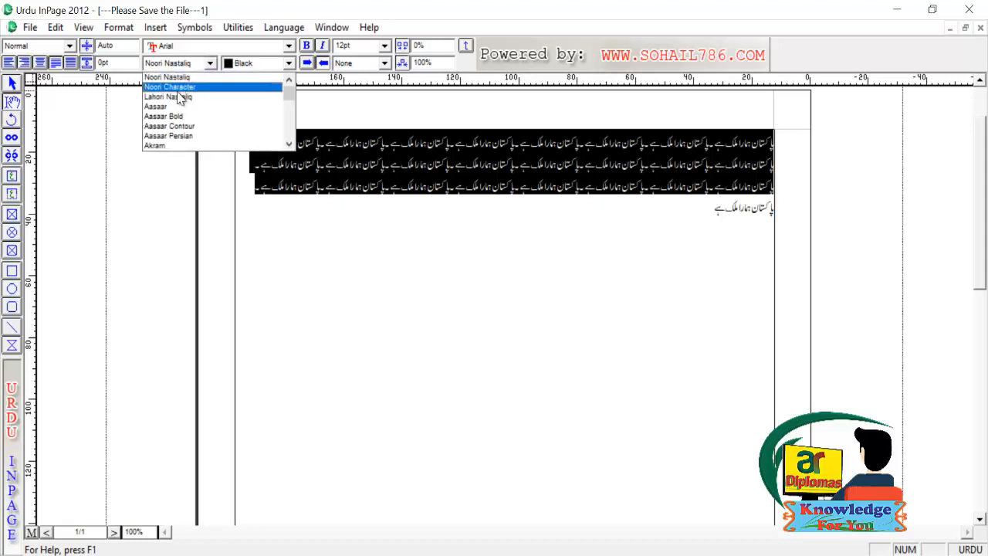
pyautogui.click(164, 116)
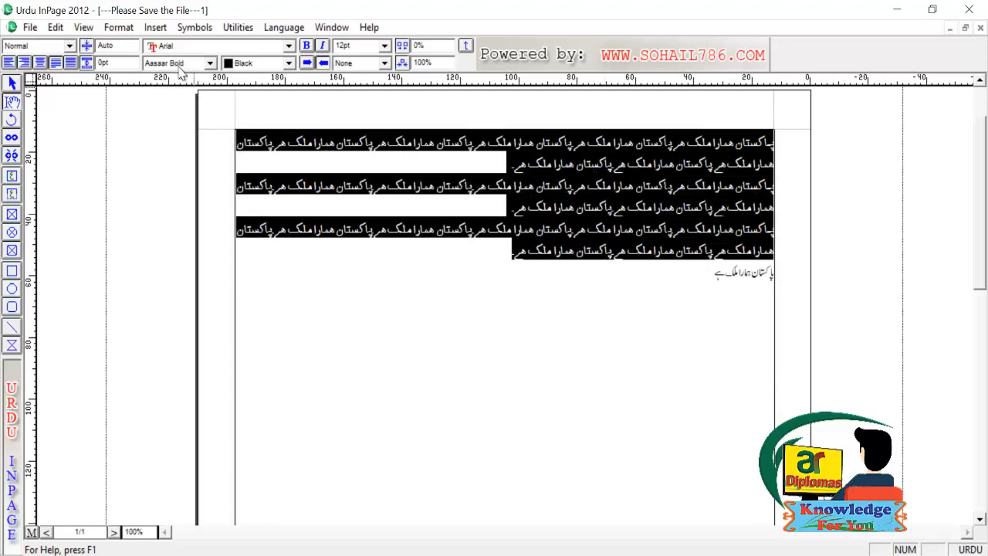
pyautogui.click(210, 63)
pyautogui.click(179, 137)
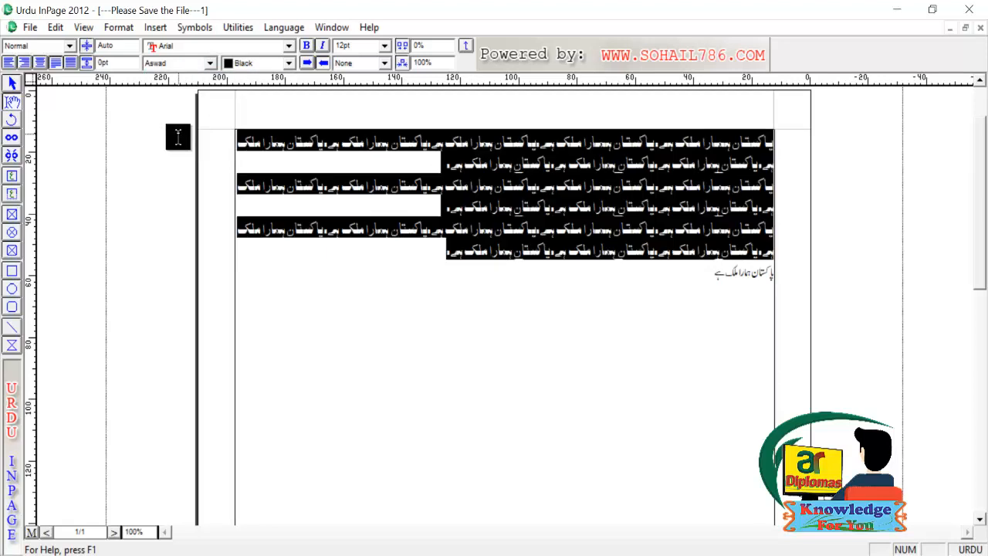
pyautogui.click(211, 63)
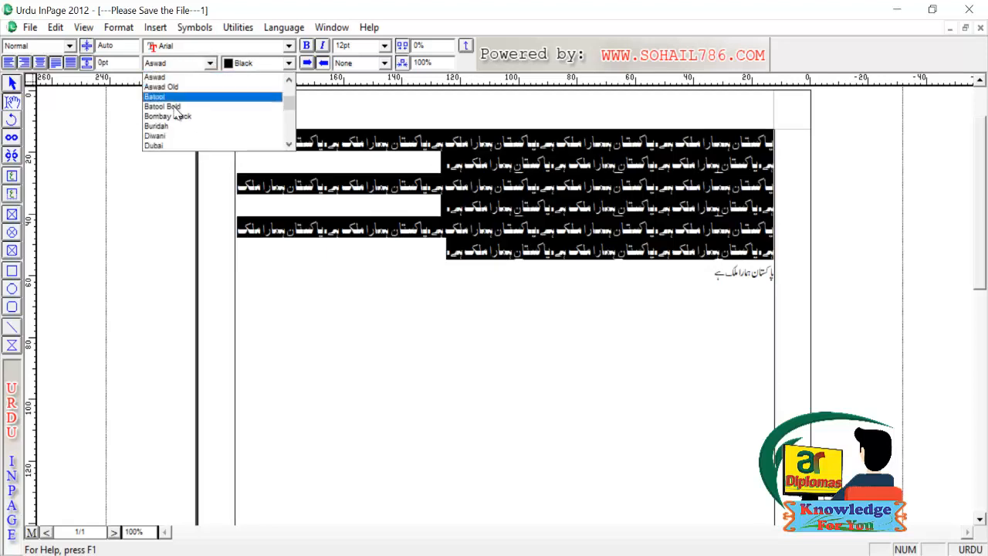
pyautogui.click(172, 106)
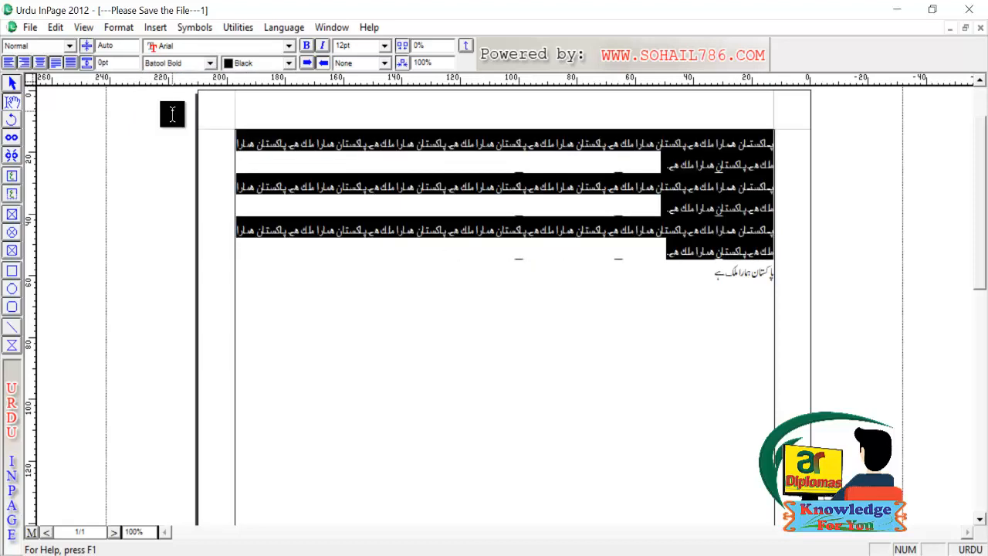
pyautogui.click(211, 63)
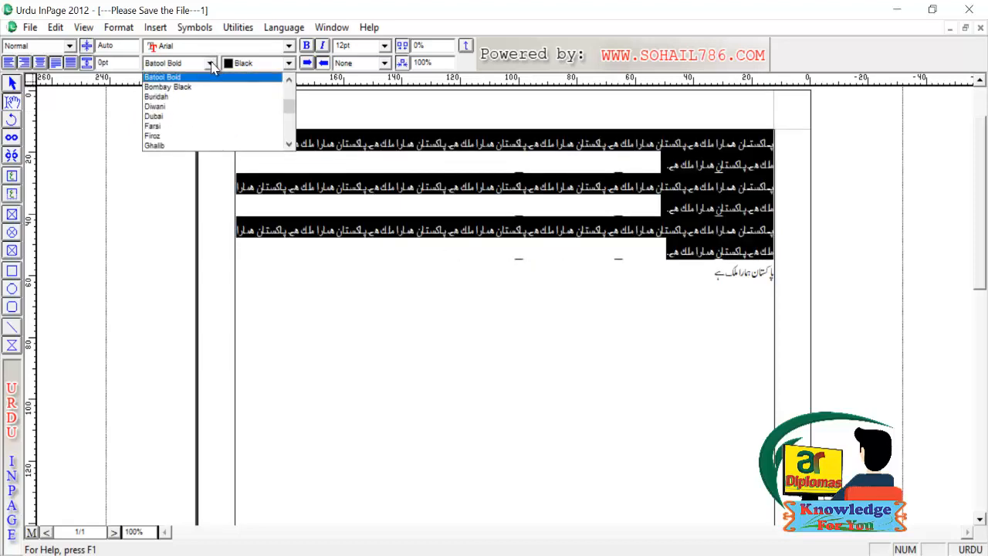
pyautogui.press('n')
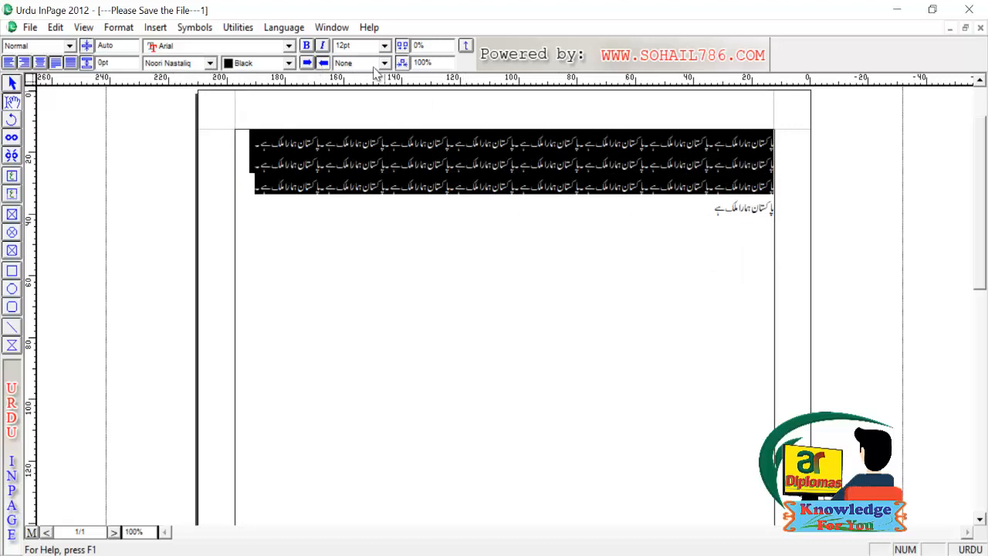
# - Place the caret after the last Urdu line and switch the input language to English
pyautogui.click(768, 236)
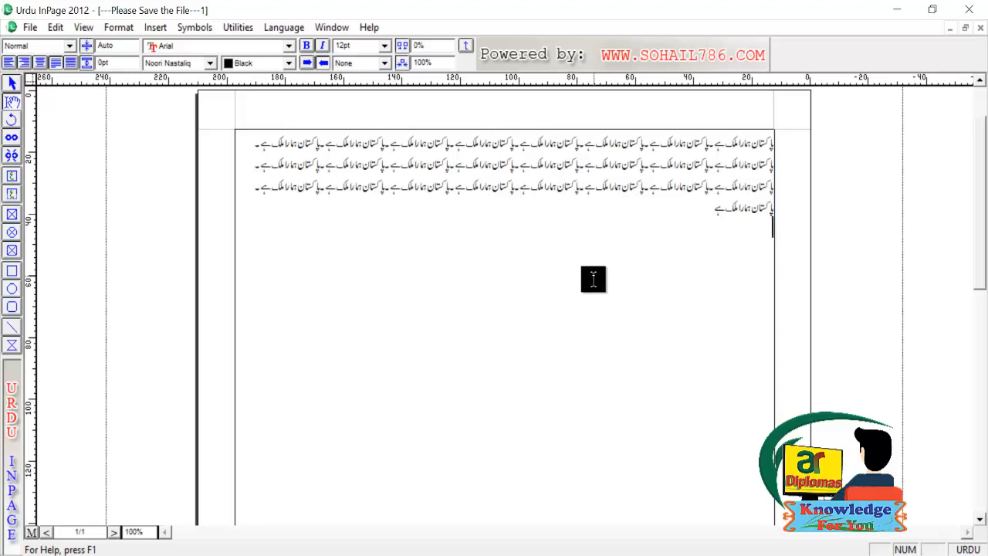
pyautogui.hotkey('ctrl', 'space')
pyautogui.hotkey('ctrl', 'space')
pyautogui.hotkey('ctrl', 'space')
# - Add 'pakistan is our country' on a new line below the Urdu text and select it
pyautogui.press('Return')
pyautogui.write('pakis')
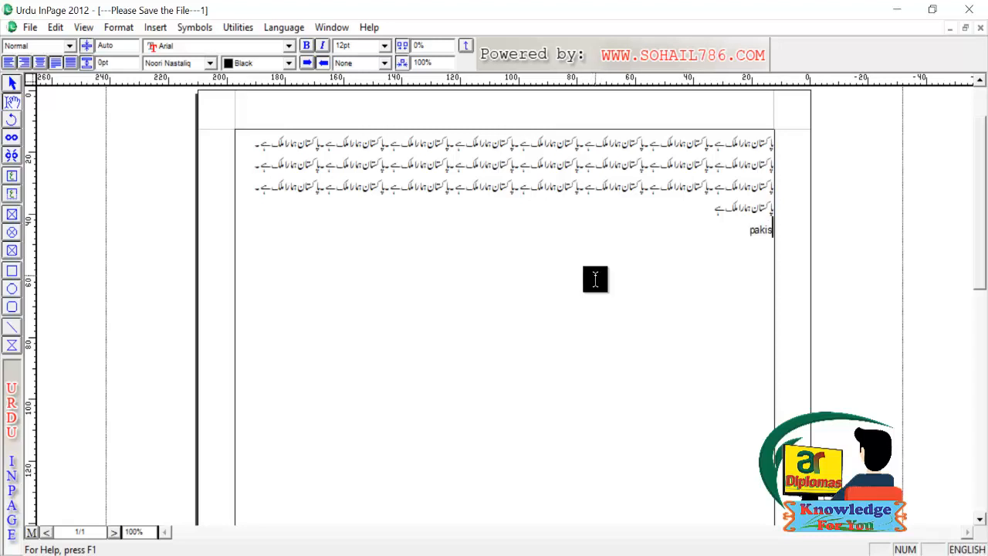
pyautogui.write('tan is our coun')
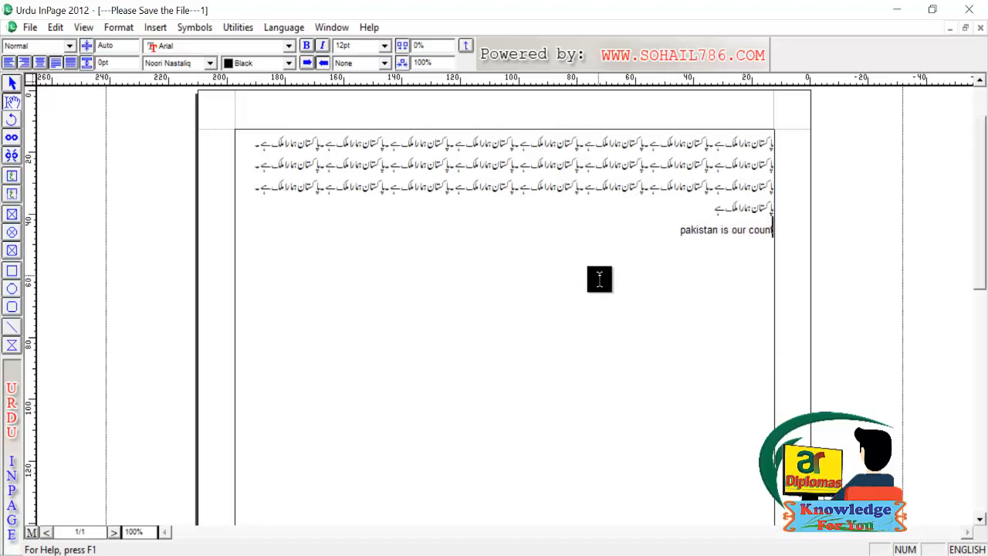
pyautogui.write('try')
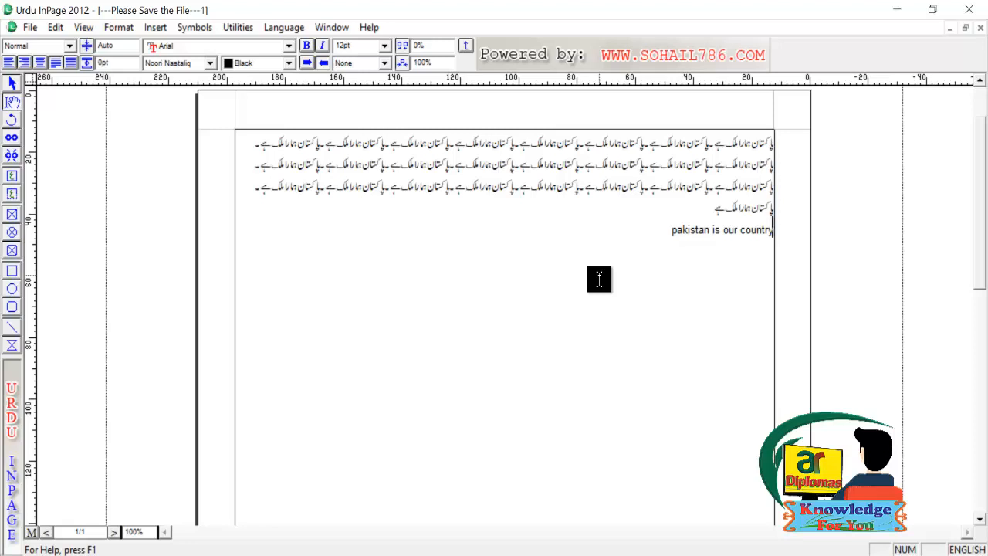
pyautogui.hotkey('shift', 'Left')
pyautogui.hotkey('shift', 'Left')
pyautogui.hotkey('shift', 'Left')
pyautogui.hotkey('shift', 'Left')
pyautogui.hotkey('shift', 'Left')
pyautogui.hotkey('shift', 'Left')
pyautogui.hotkey('shift', 'Left')
pyautogui.hotkey('shift', 'Left')
pyautogui.hotkey('shift', 'Left')
pyautogui.hotkey('shift', 'Left')
pyautogui.hotkey('shift', 'Left')
pyautogui.hotkey('shift', 'Left')
pyautogui.hotkey('shift', 'Left')
pyautogui.hotkey('shift', 'Left')
pyautogui.hotkey('shift', 'Left')
pyautogui.hotkey('shift', 'Left')
pyautogui.hotkey('shift', 'Left')
pyautogui.hotkey('shift', 'Left')
pyautogui.hotkey('shift', 'Left')
pyautogui.hotkey('shift', 'Left')
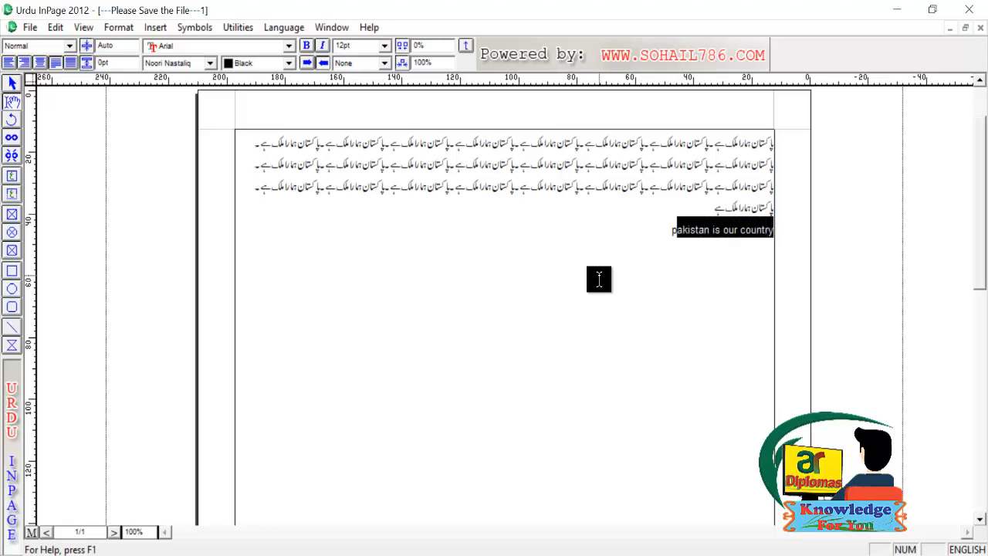
pyautogui.hotkey('shift', 'Left')
pyautogui.hotkey('shift', 'Left')
pyautogui.hotkey('shift', 'Right')
pyautogui.click(291, 47)
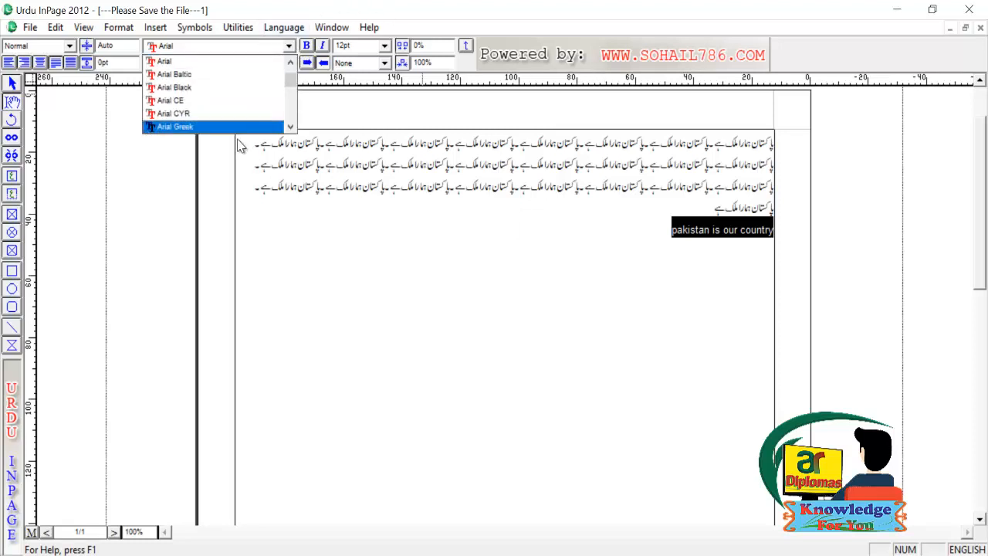
pyautogui.scroll(-4, 236, 91)
pyautogui.click(232, 88)
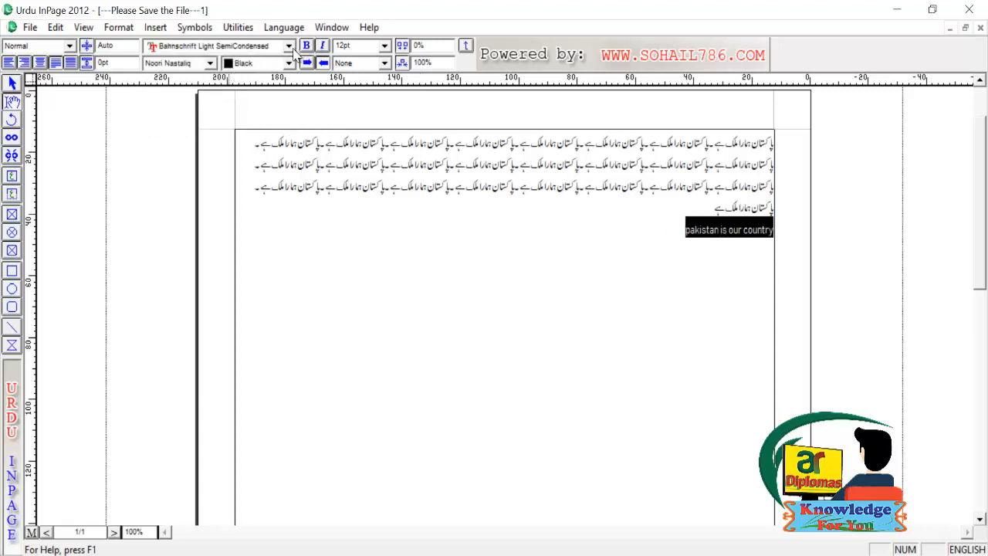
pyautogui.click(291, 46)
pyautogui.click(233, 104)
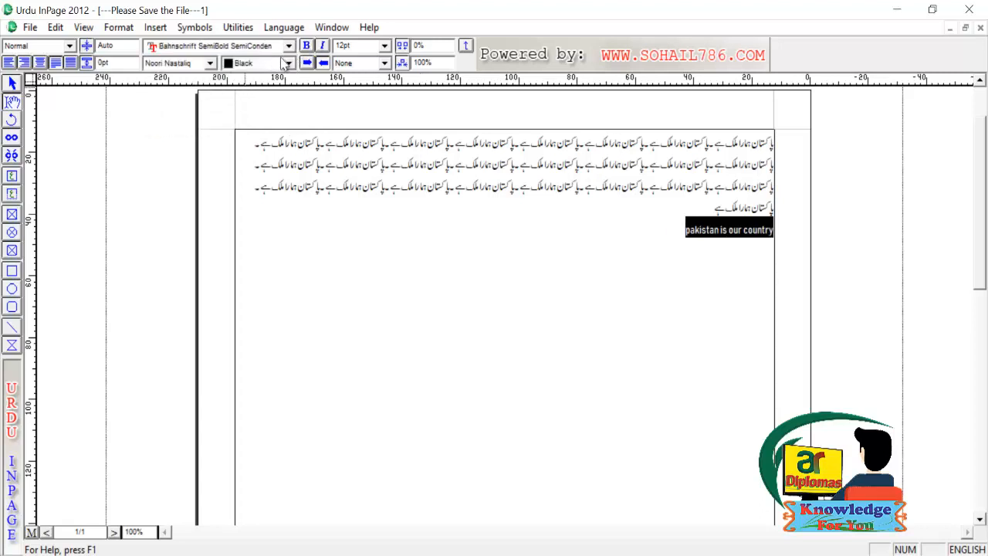
pyautogui.click(291, 46)
pyautogui.click(210, 101)
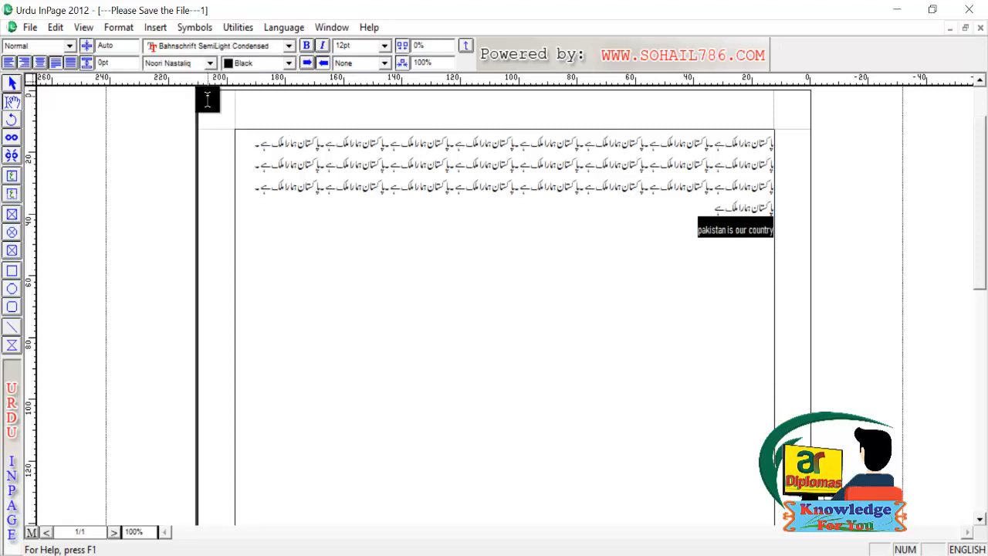
pyautogui.click(289, 46)
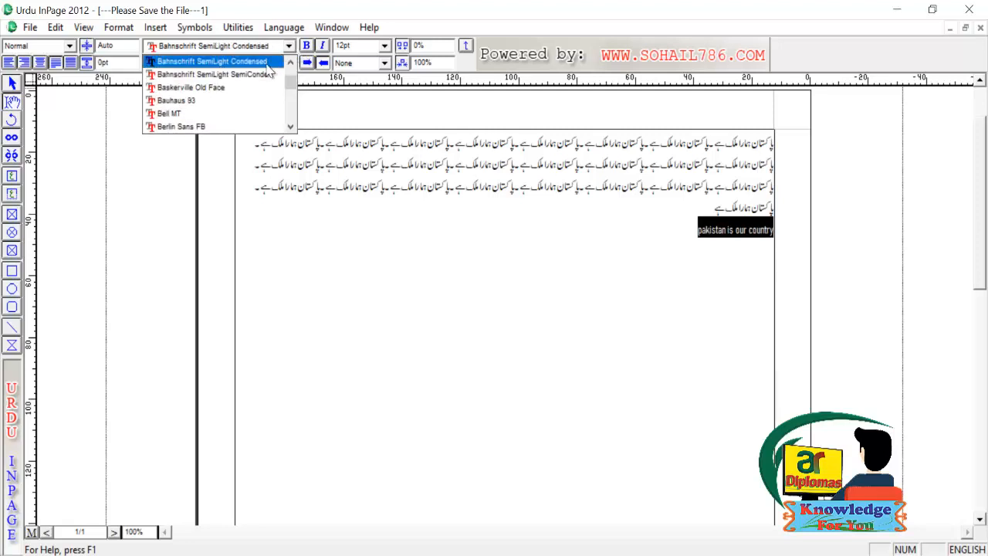
pyautogui.scroll(10, 241, 84)
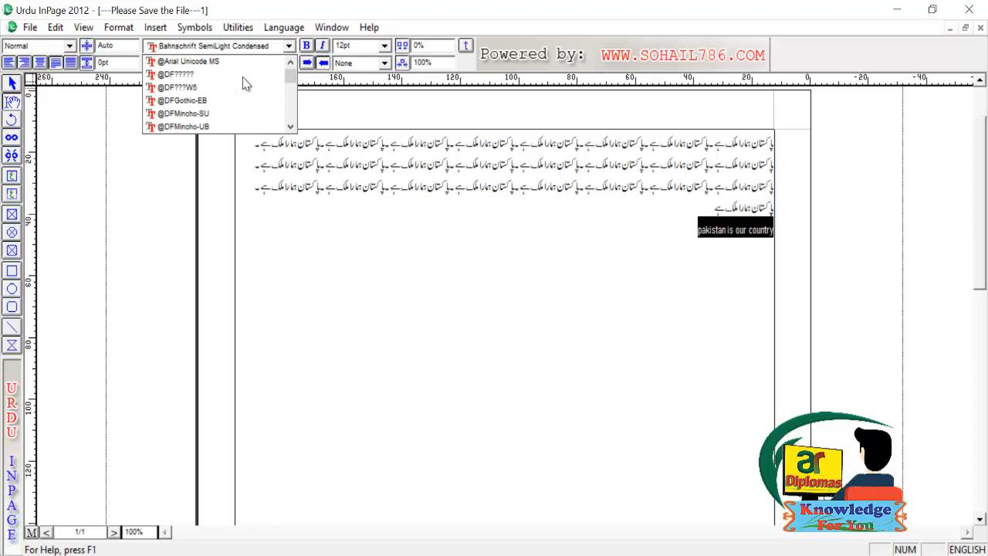
pyautogui.click(203, 62)
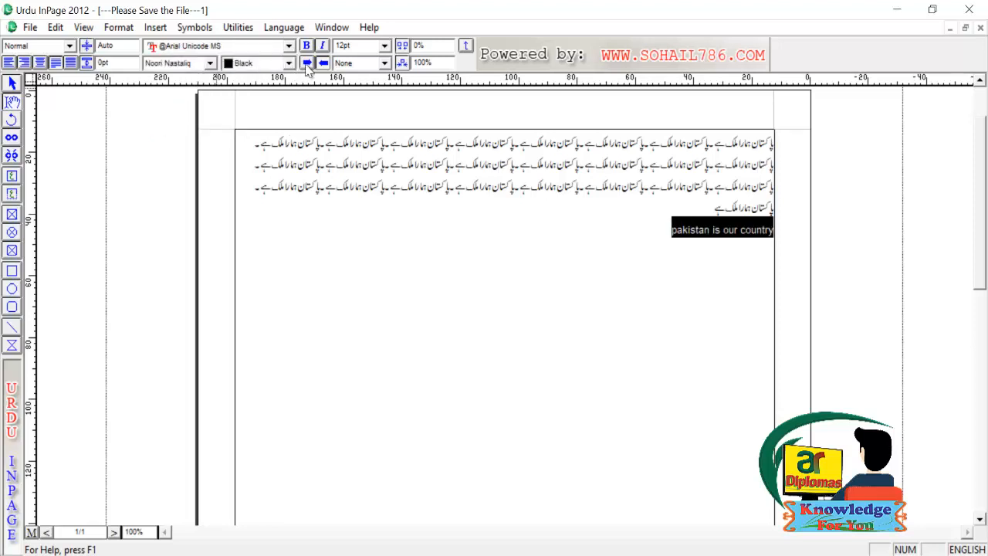
pyautogui.click(290, 172)
pyautogui.moveTo(255, 193); pyautogui.dragTo(771, 166)
# - Colour all the text red, try green, then undo back to red
pyautogui.click(771, 166)
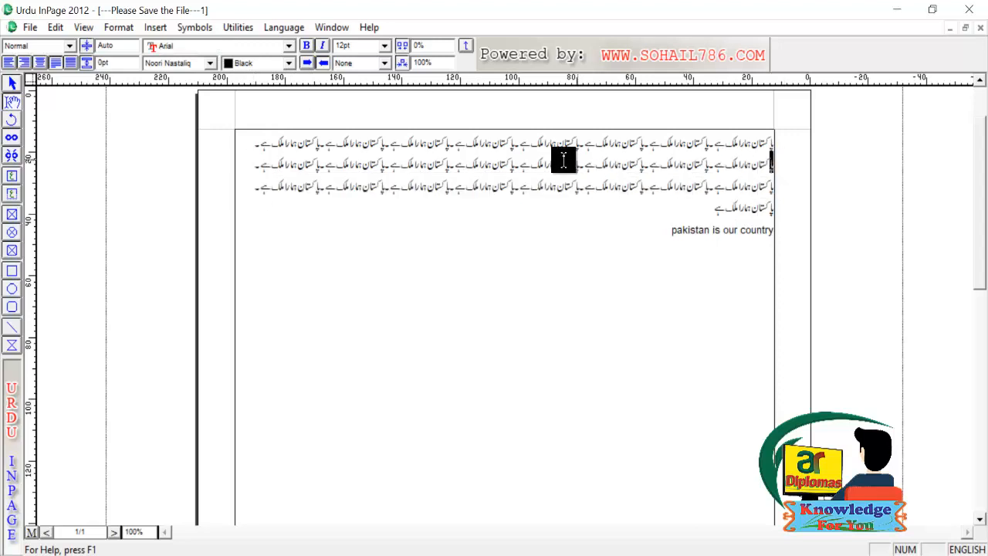
pyautogui.hotkey('ctrl', 'a')
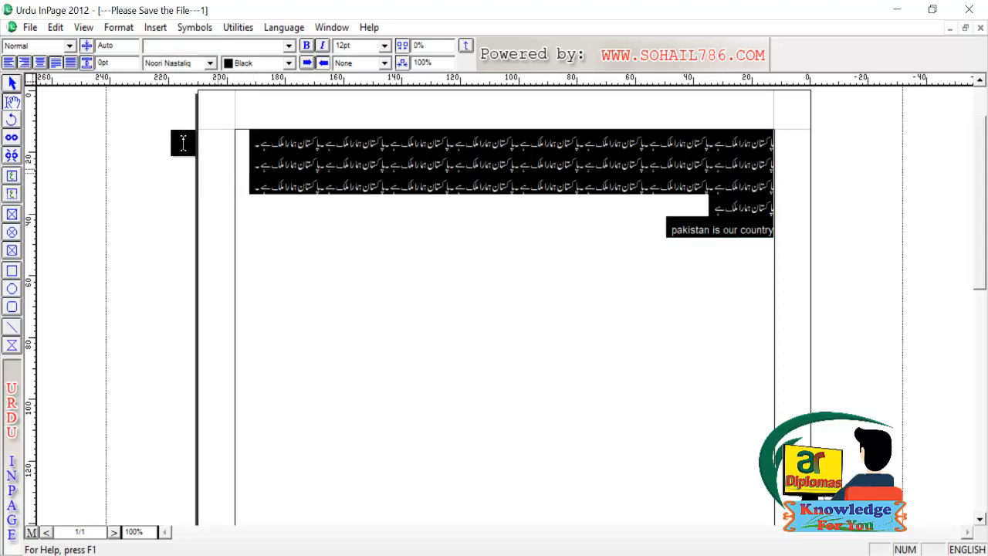
pyautogui.click(289, 62)
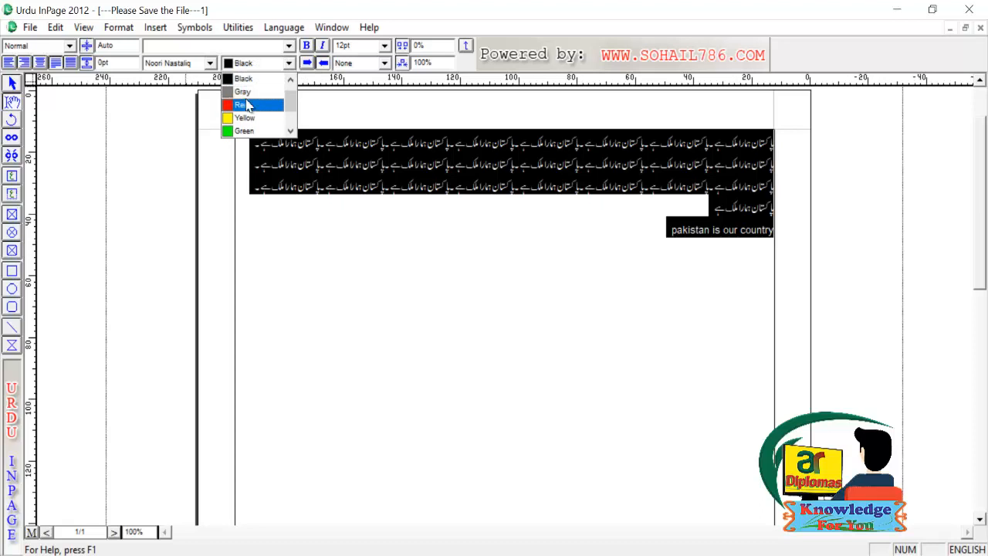
pyautogui.click(245, 104)
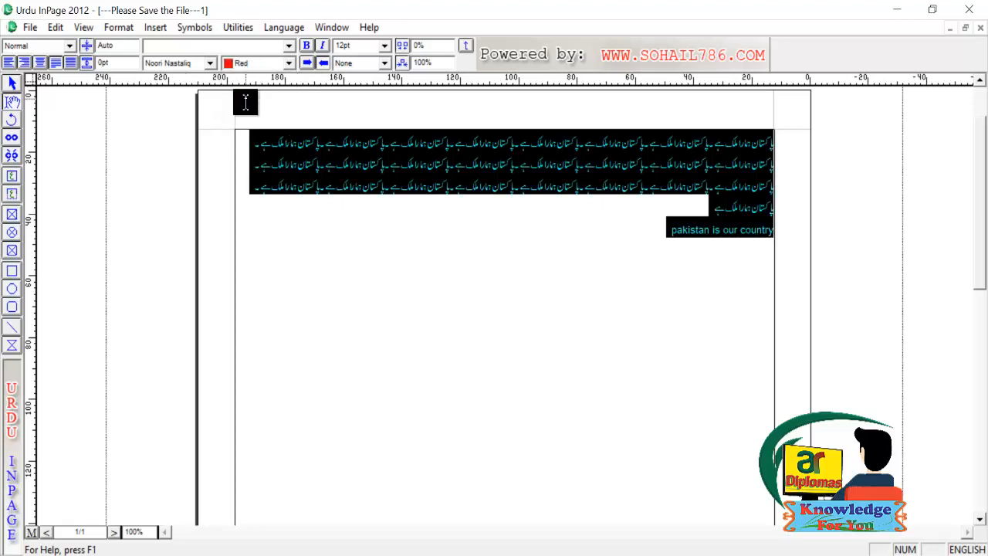
pyautogui.click(642, 209)
pyautogui.hotkey('ctrl', 'a')
pyautogui.click(288, 66)
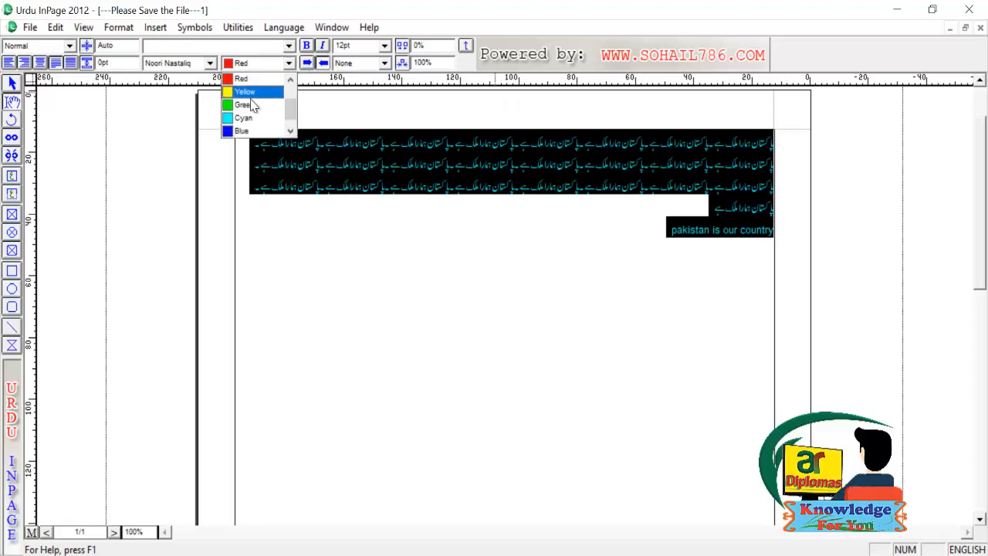
pyautogui.click(248, 105)
pyautogui.click(496, 237)
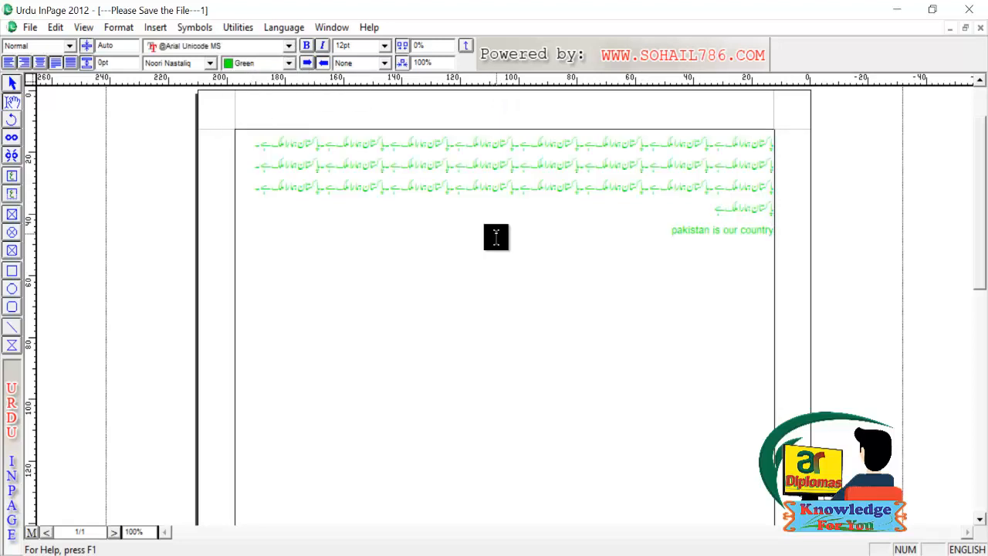
pyautogui.hotkey('ctrl', 'z')
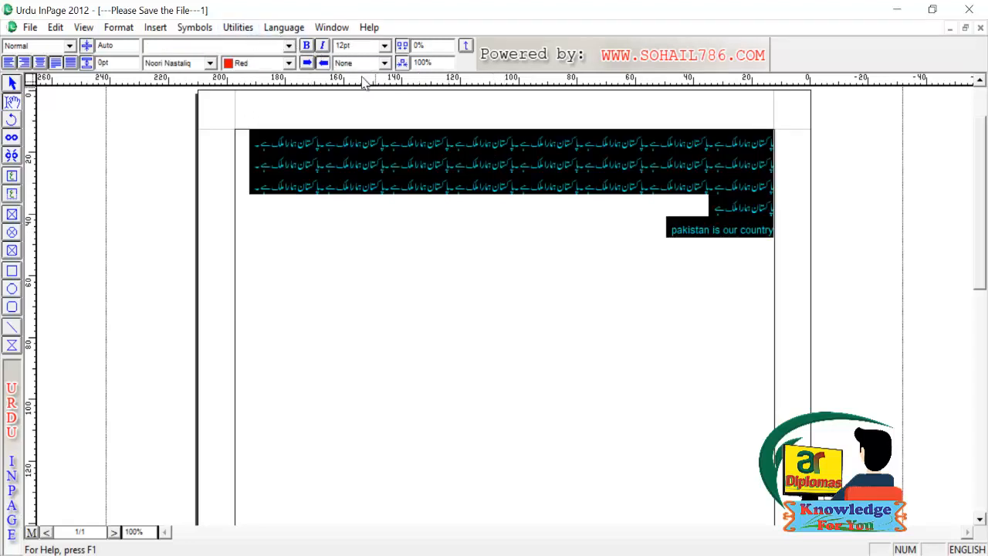
# - Zoom to 200% and try bold on the text, then remove it
pyautogui.hotkey('ctrl', '2')
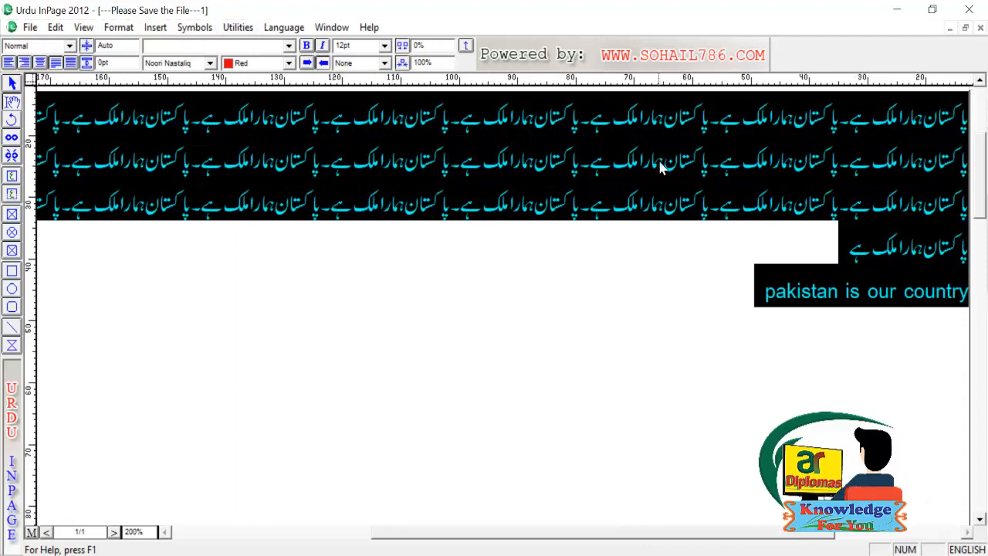
pyautogui.click(306, 46)
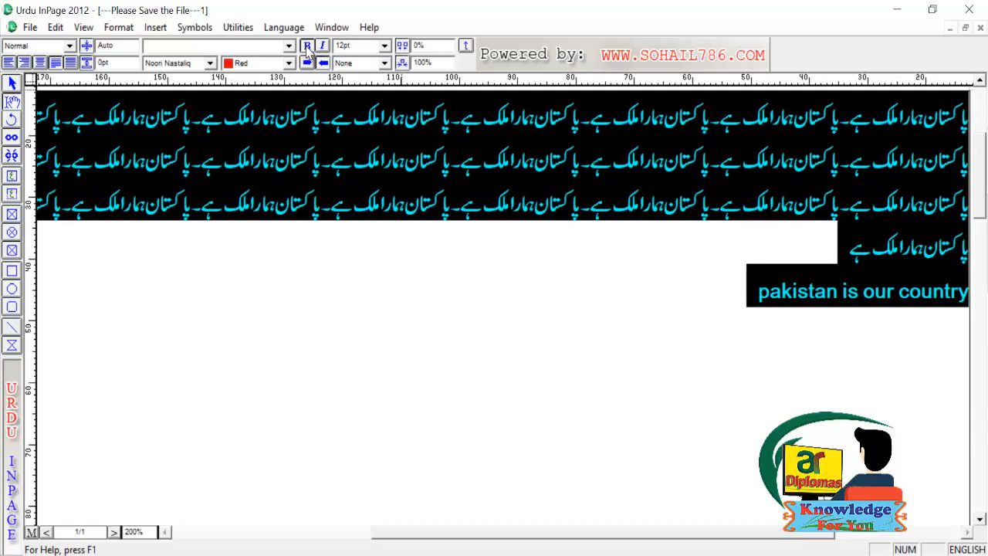
pyautogui.click(631, 188)
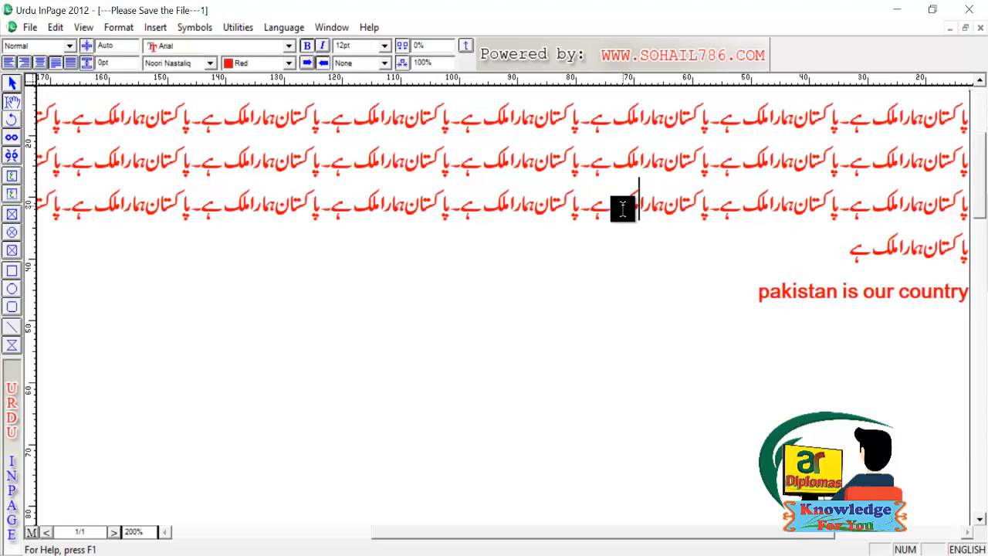
pyautogui.hotkey('ctrl', 'a')
pyautogui.hotkey('ctrl', 'b')
pyautogui.click(622, 202)
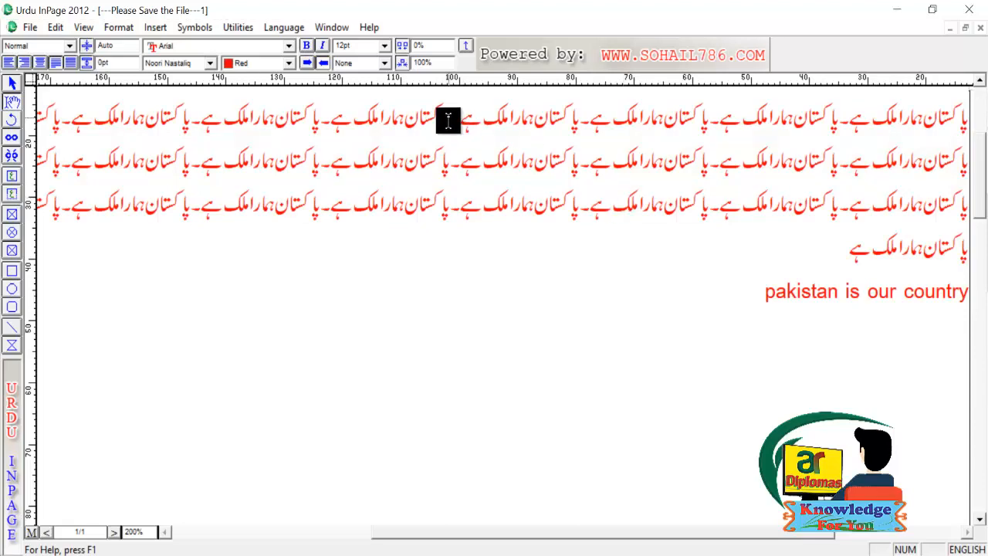
# - Toggle bold and italic, try left-to-right direction, then restore right-to-left and select the font size
pyautogui.hotkey('ctrl', 'a')
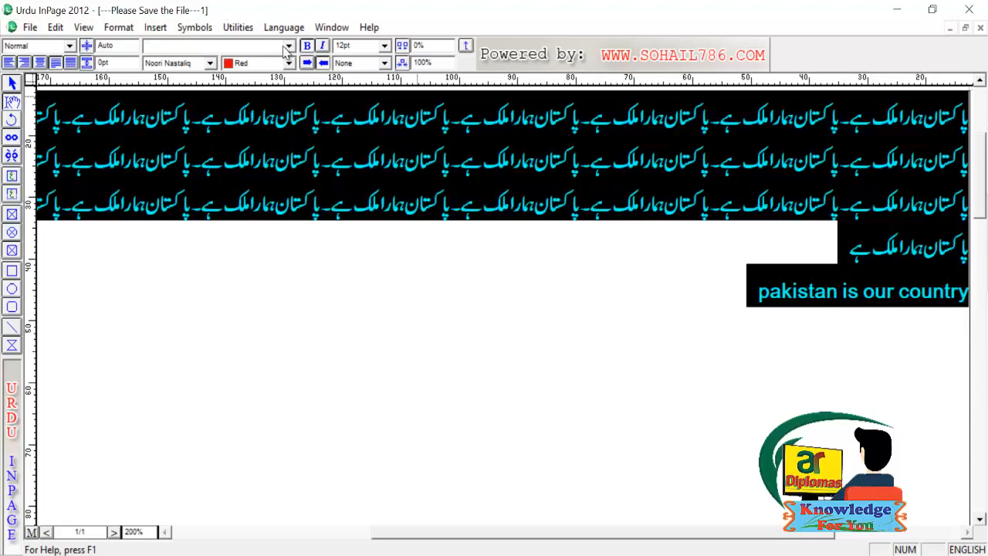
pyautogui.click(307, 46)
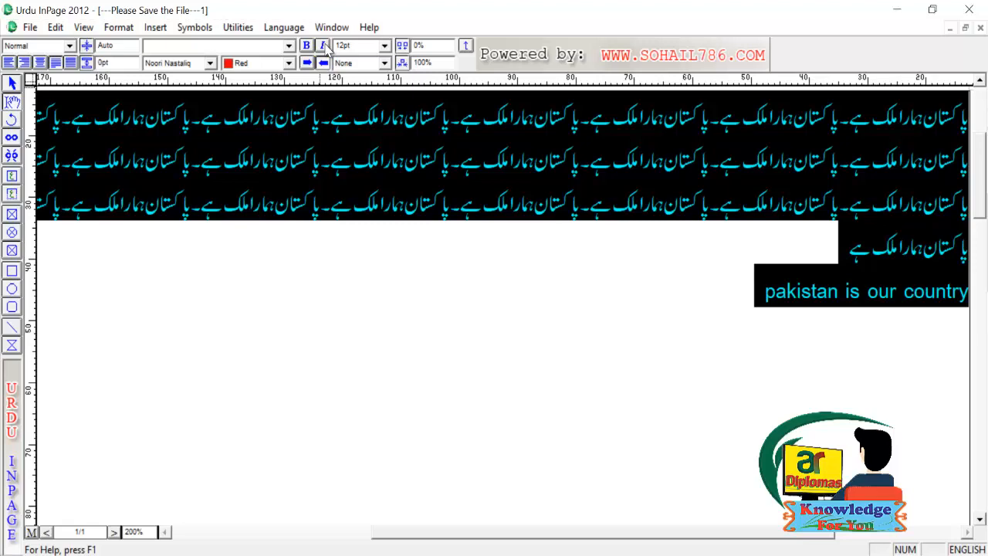
pyautogui.click(323, 46)
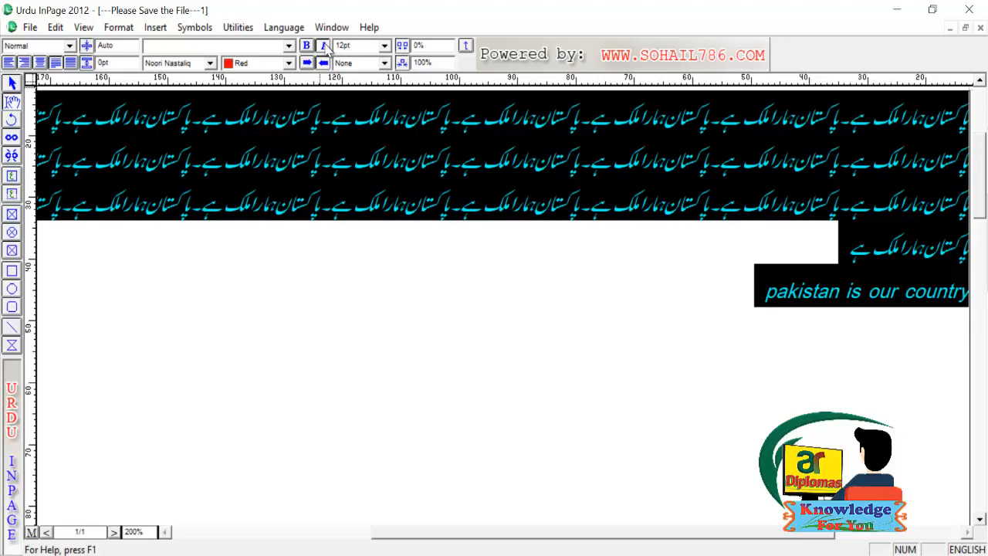
pyautogui.click(324, 47)
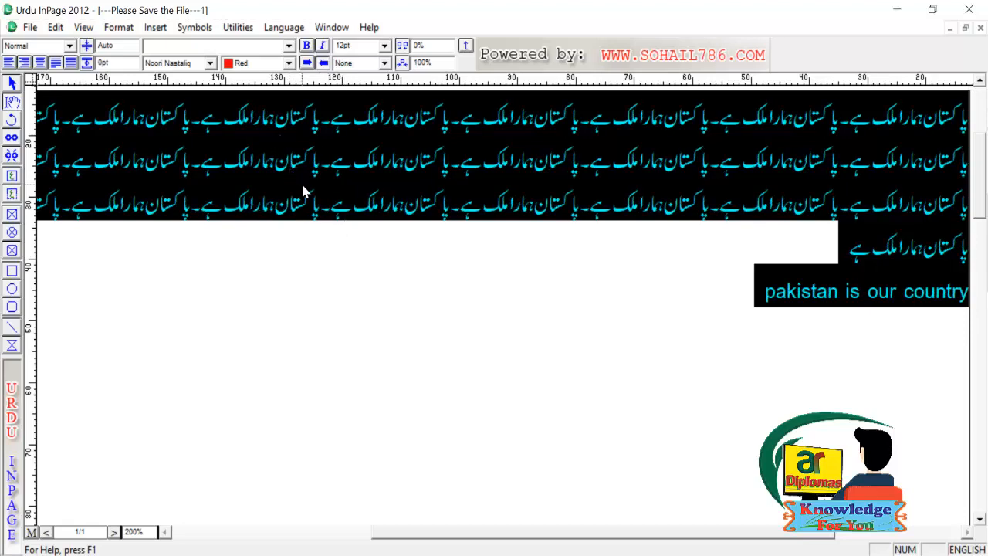
pyautogui.click(307, 65)
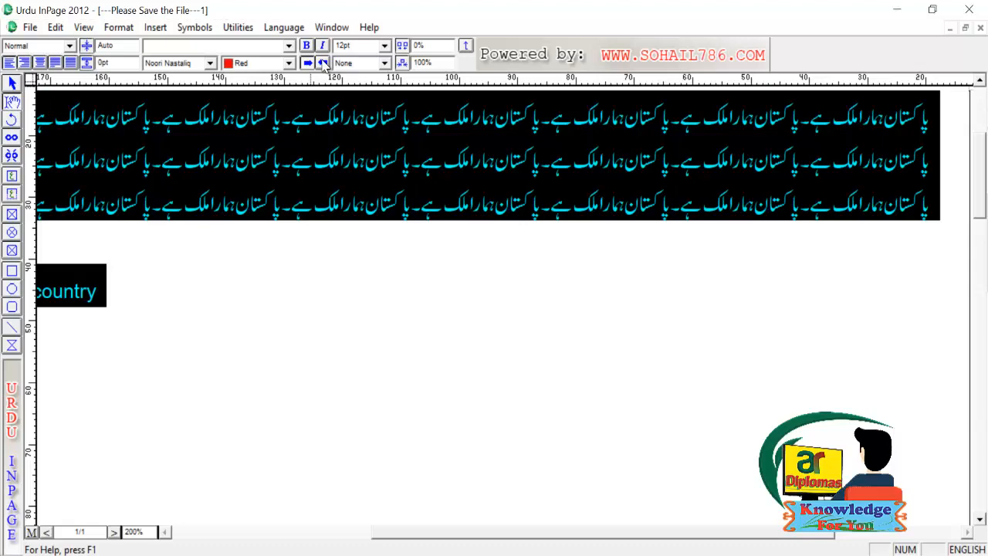
pyautogui.click(322, 62)
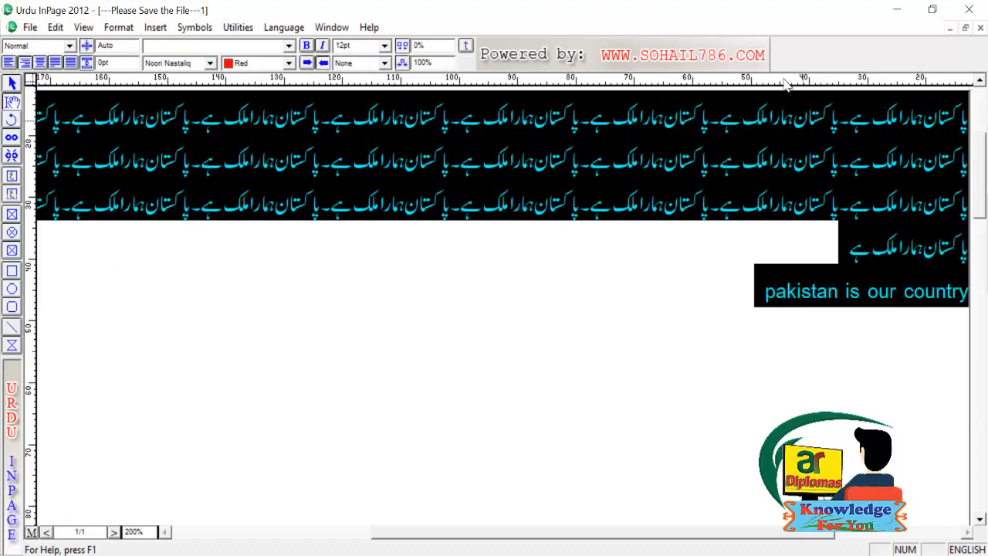
pyautogui.doubleClick(370, 47)
# - Try 20pt and 14pt font sizes, settling on 24pt for all the text
pyautogui.write('20')
pyautogui.press('Return')
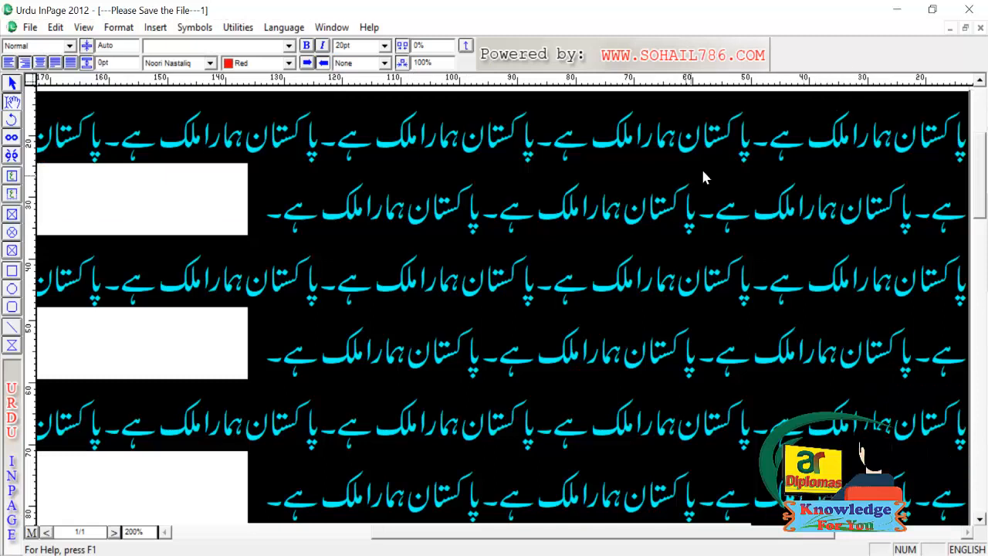
pyautogui.click(385, 45)
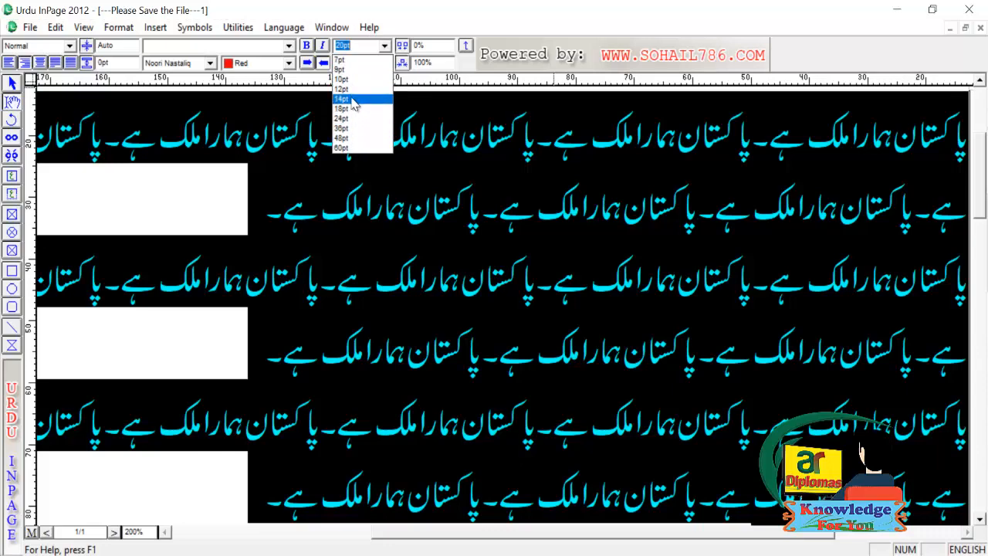
pyautogui.click(351, 100)
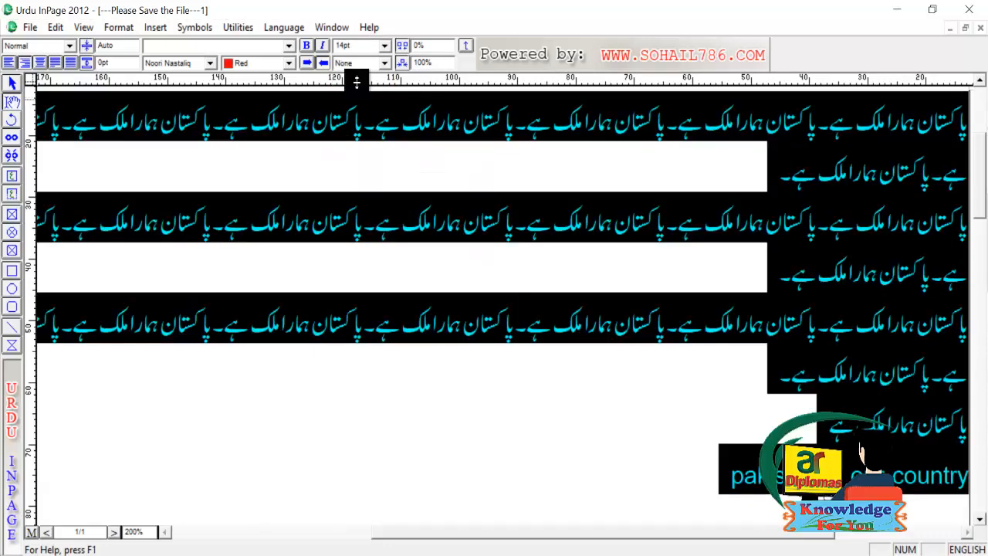
pyautogui.click(384, 47)
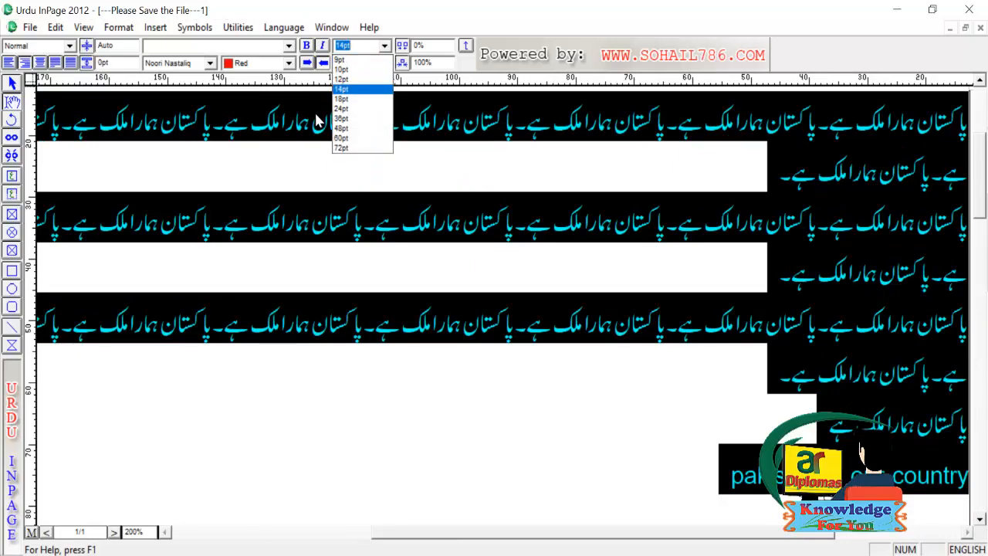
pyautogui.click(351, 111)
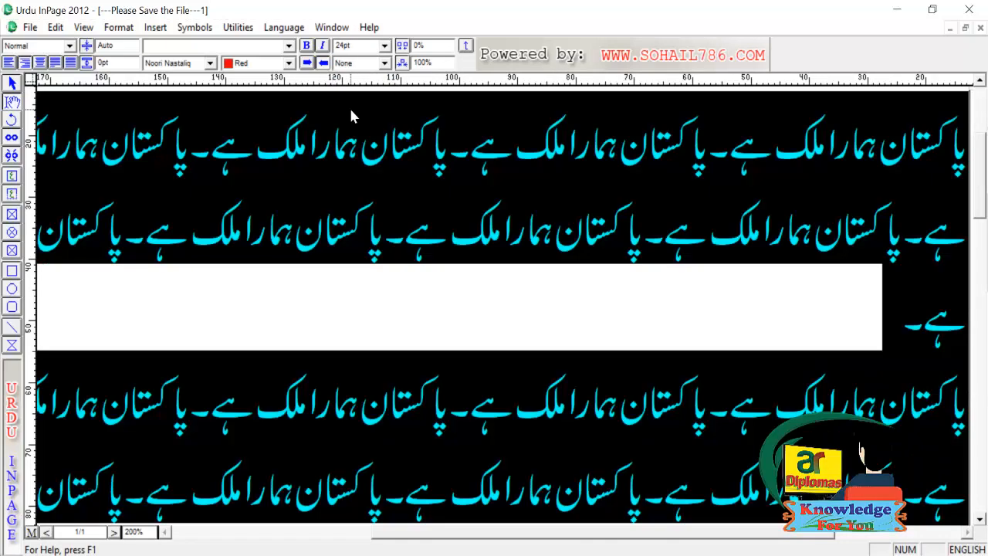
# - Try single, double, overline and box underline styles, then set the style back to None
pyautogui.click(384, 63)
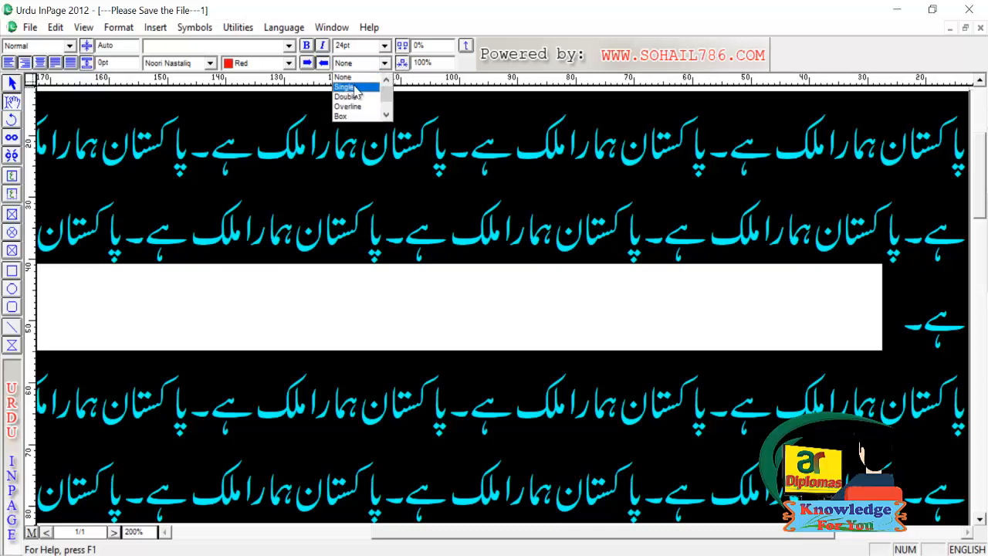
pyautogui.click(355, 88)
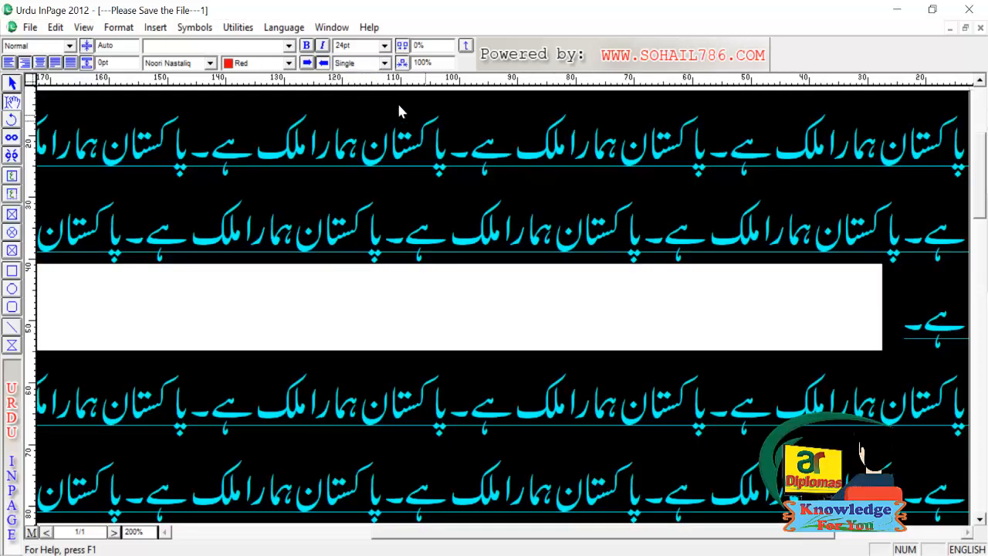
pyautogui.click(383, 63)
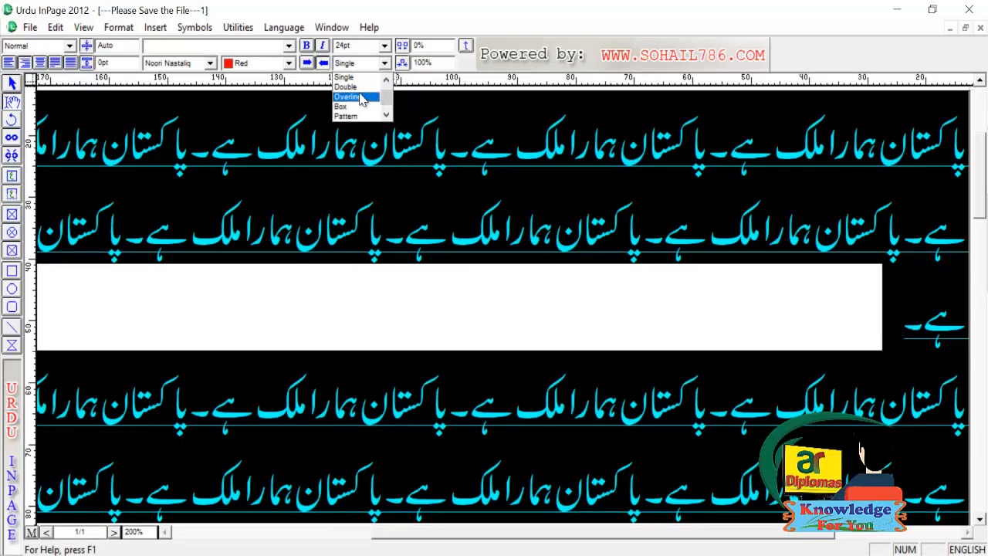
pyautogui.click(359, 86)
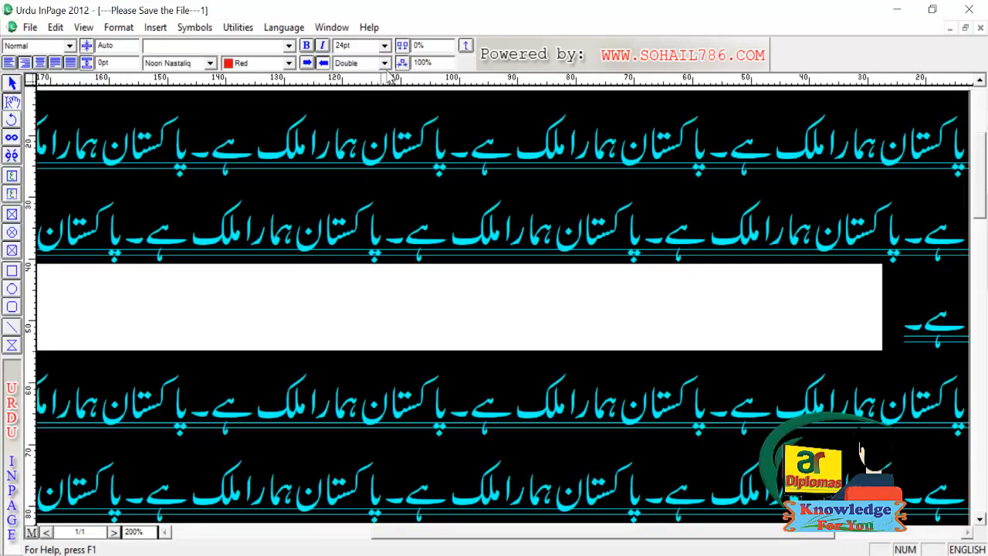
pyautogui.click(383, 64)
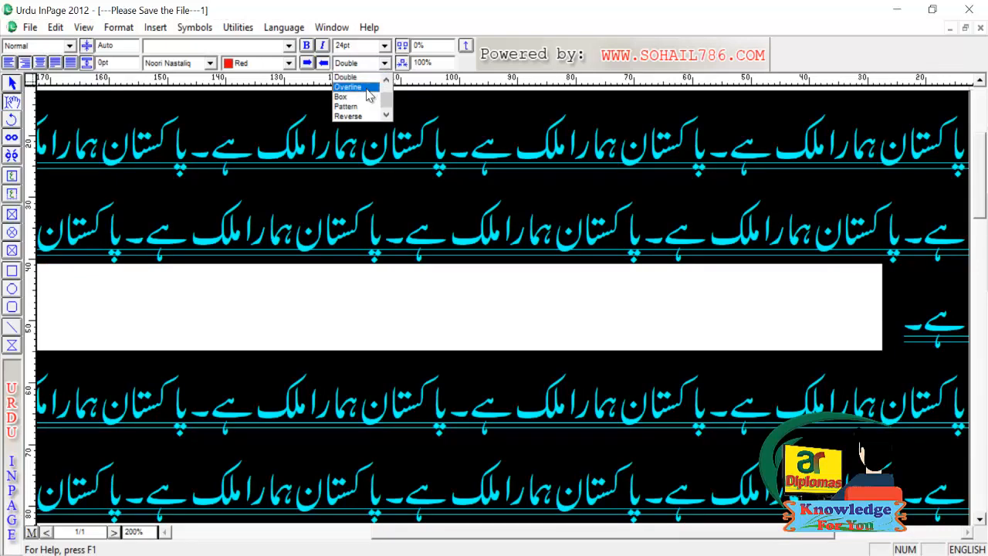
pyautogui.click(355, 91)
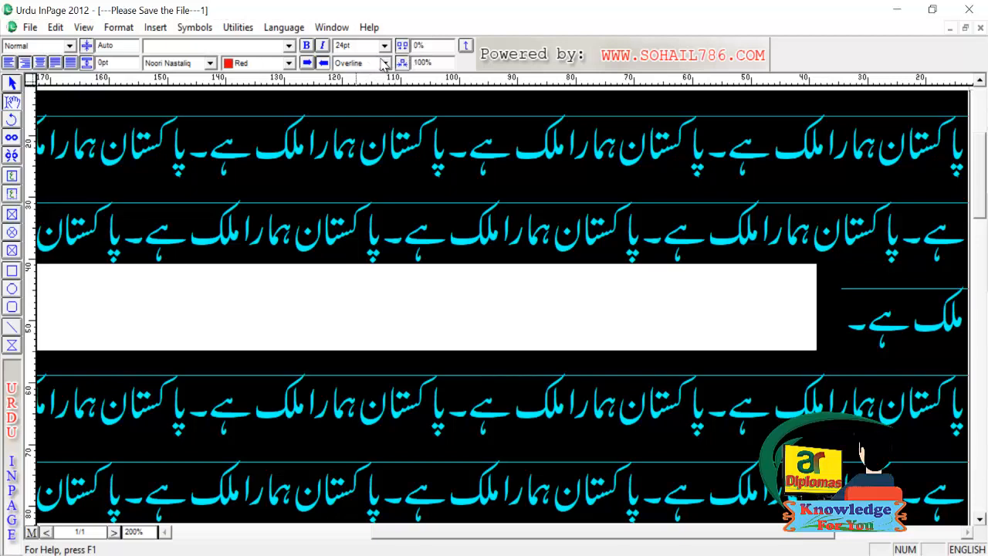
pyautogui.click(383, 63)
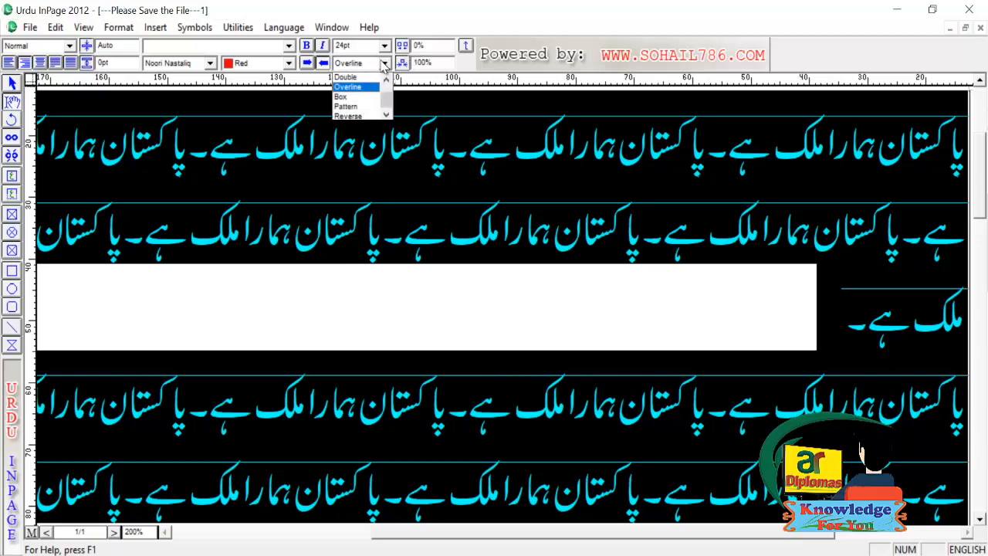
pyautogui.click(345, 96)
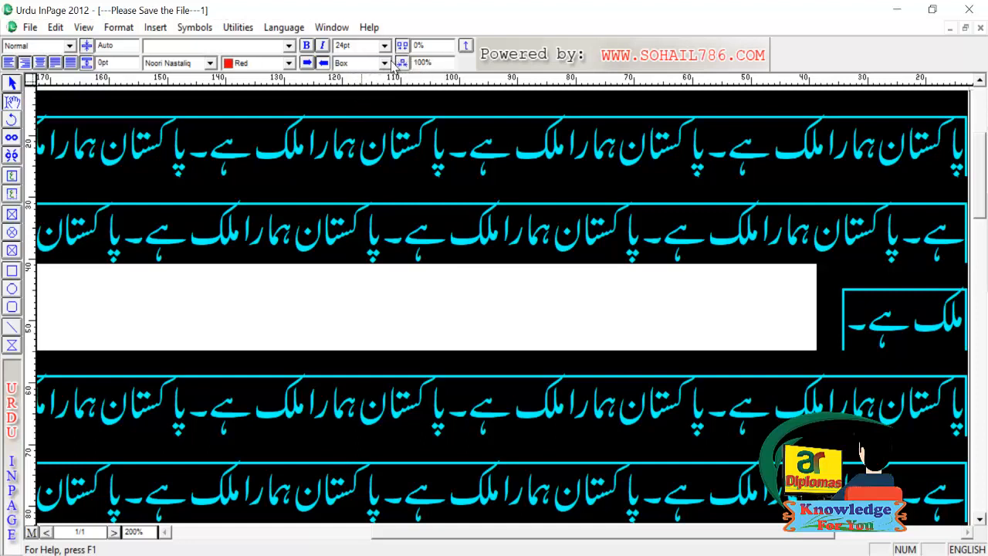
pyautogui.click(384, 63)
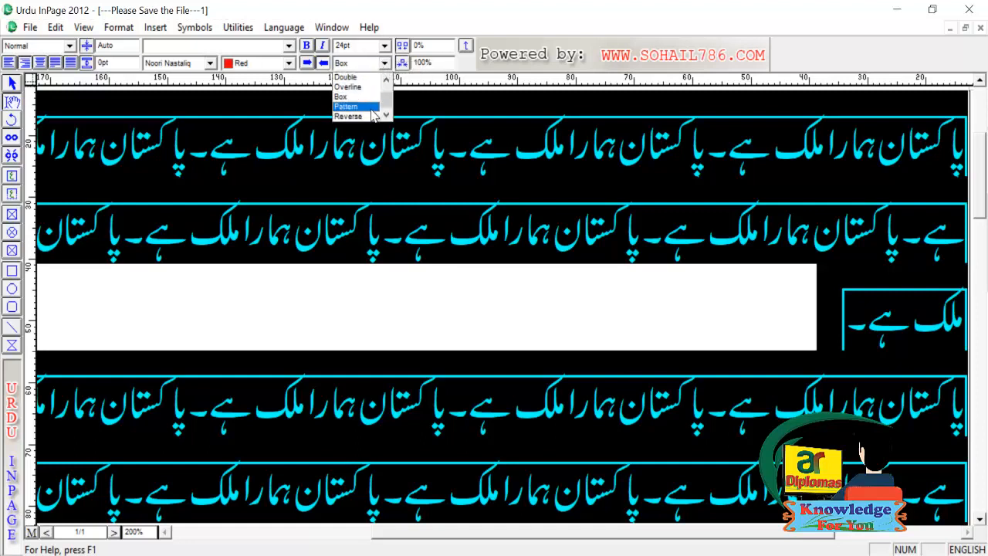
pyautogui.scroll(1, 374, 114)
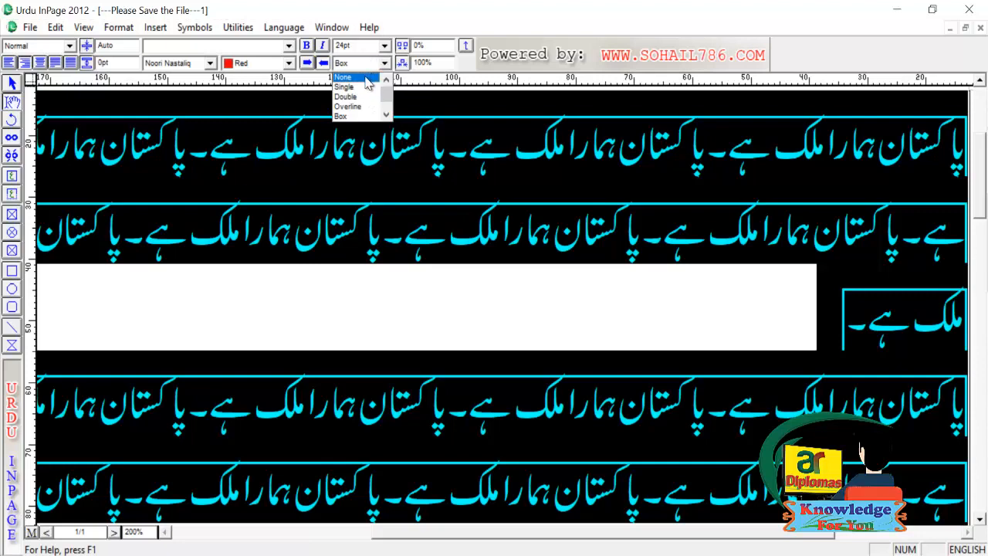
pyautogui.click(368, 83)
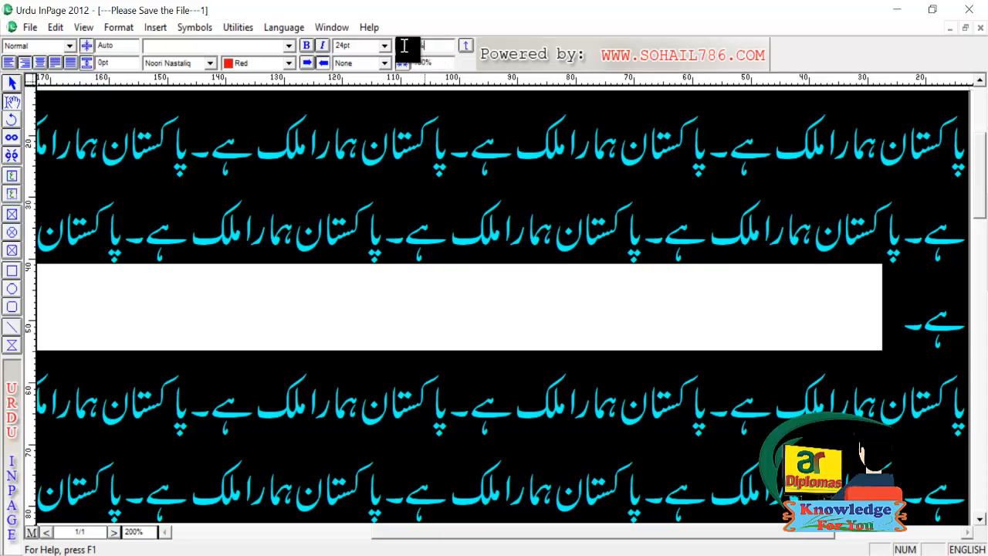
# - Try 10% letter spacing on the text, then reset it to 0%
pyautogui.moveTo(411, 46); pyautogui.dragTo(432, 50)
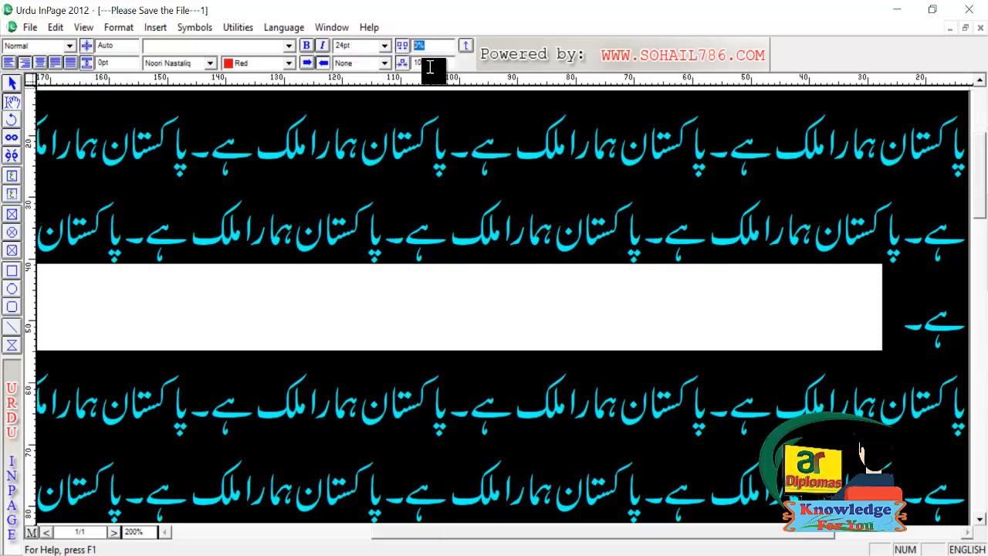
pyautogui.write('1')
pyautogui.press('Return')
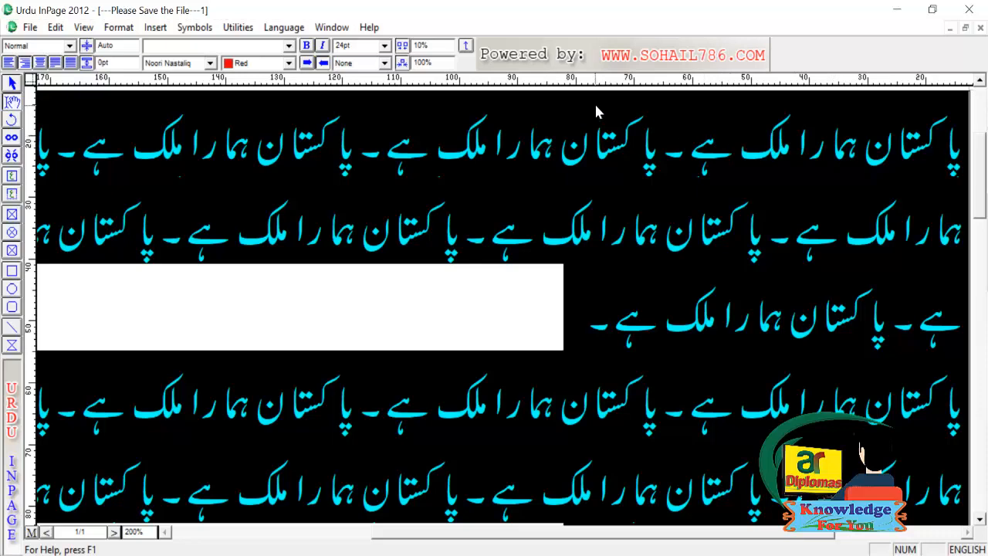
pyautogui.hotkey('ctrl', 'z')
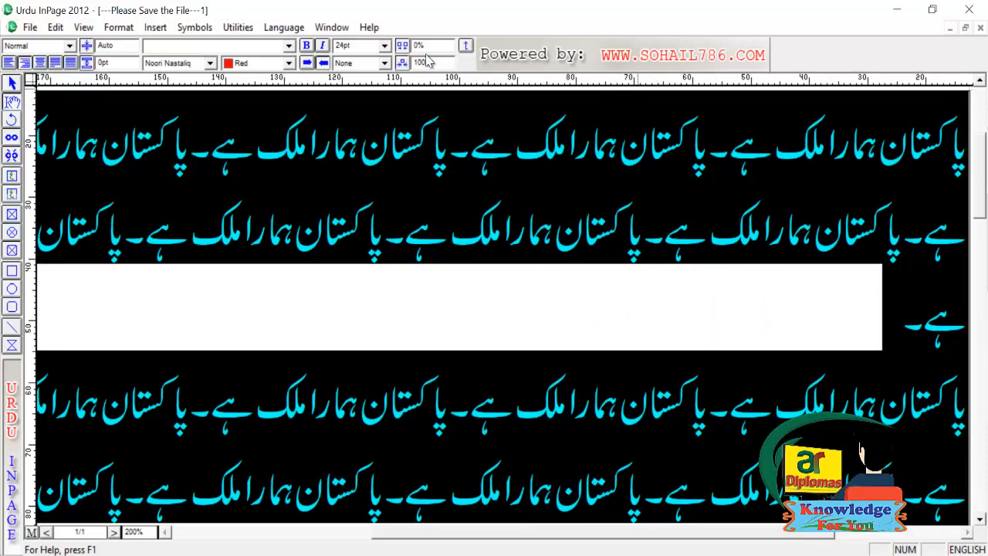
pyautogui.hotkey('ctrl', 'z')
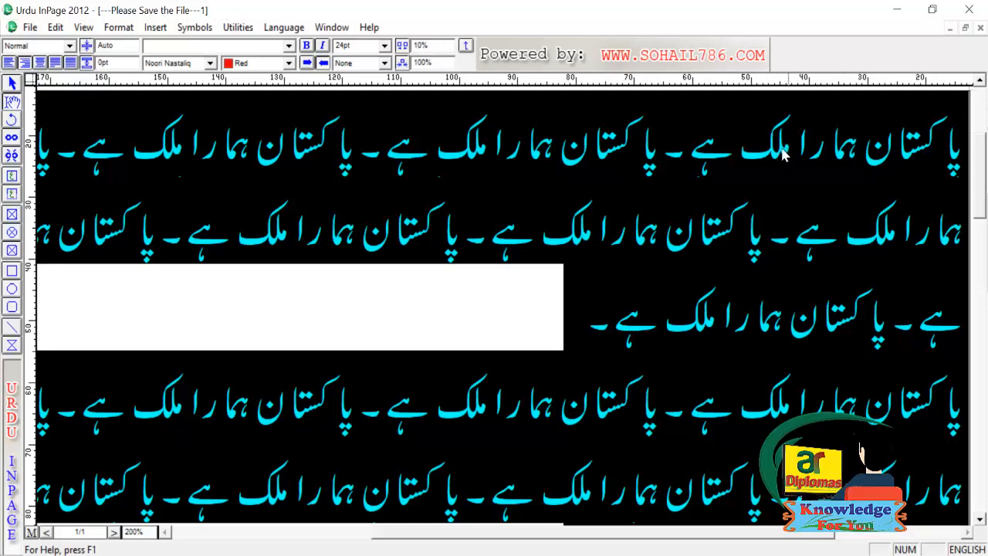
pyautogui.moveTo(438, 45); pyautogui.dragTo(368, 45)
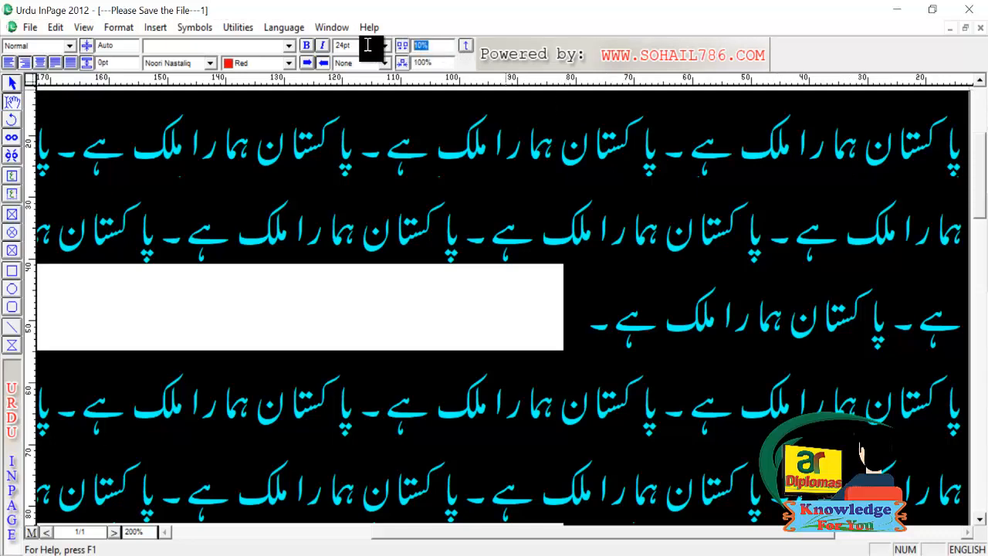
pyautogui.write('0')
pyautogui.press('Return')
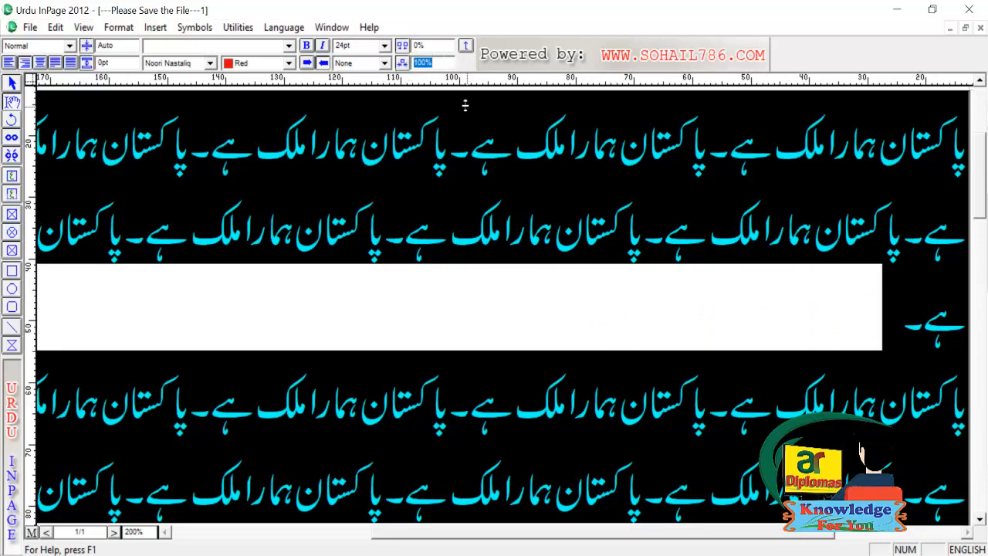
# - Set the horizontal scale to 70%
pyautogui.doubleClick(423, 62)
pyautogui.write('70')
pyautogui.press('Return')
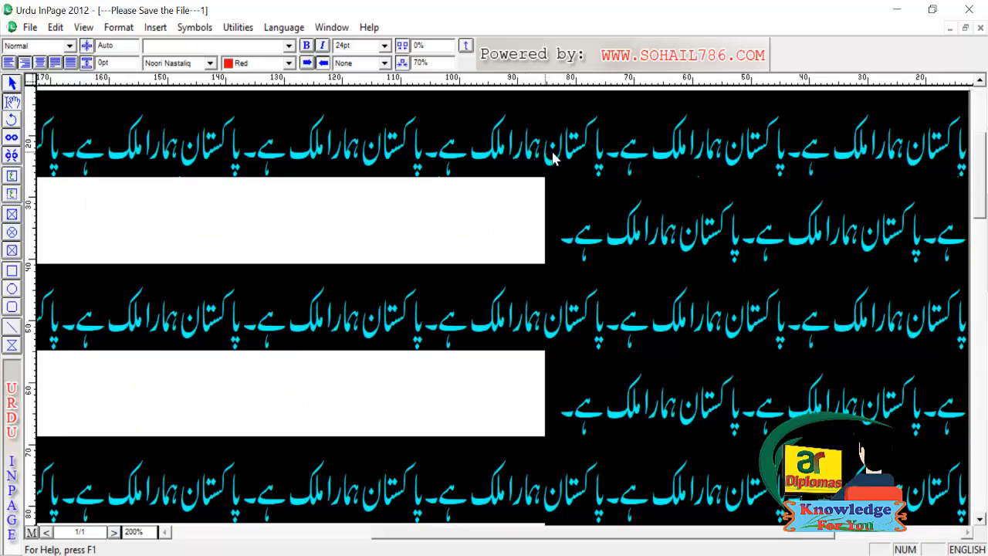
# - Set the horizontal scale back to 100% and display the paragraph settings
pyautogui.click(441, 65)
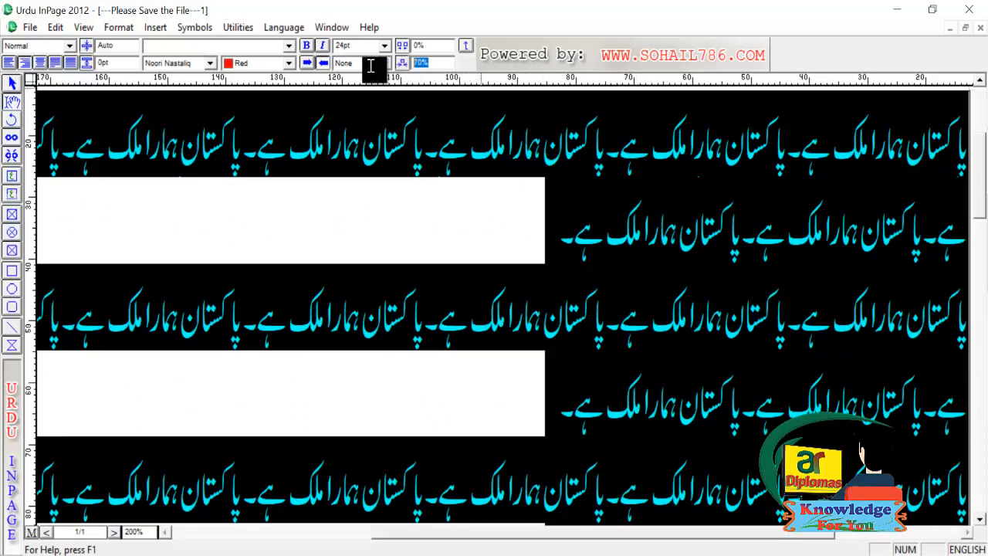
pyautogui.write('1')
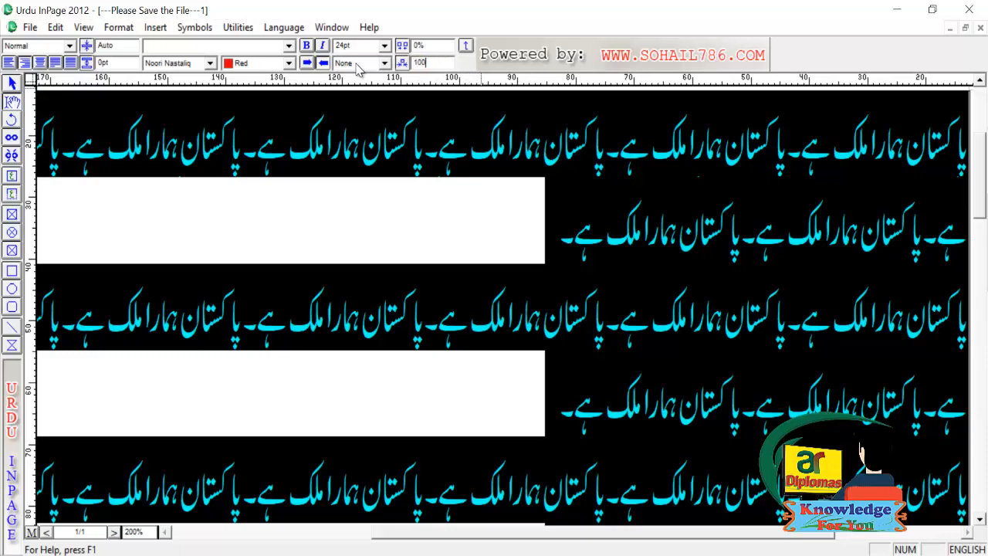
pyautogui.write('00')
pyautogui.press('Return')
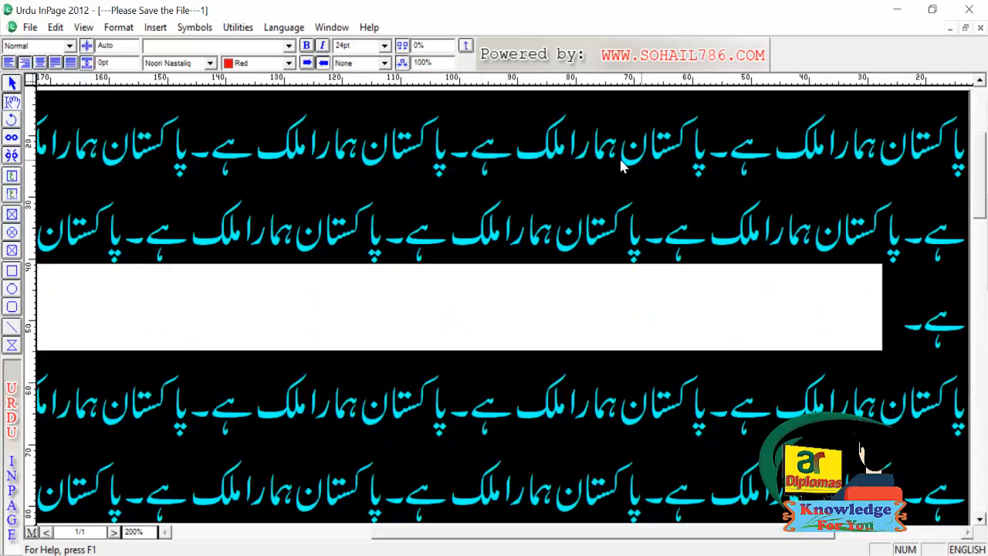
pyautogui.click(466, 46)
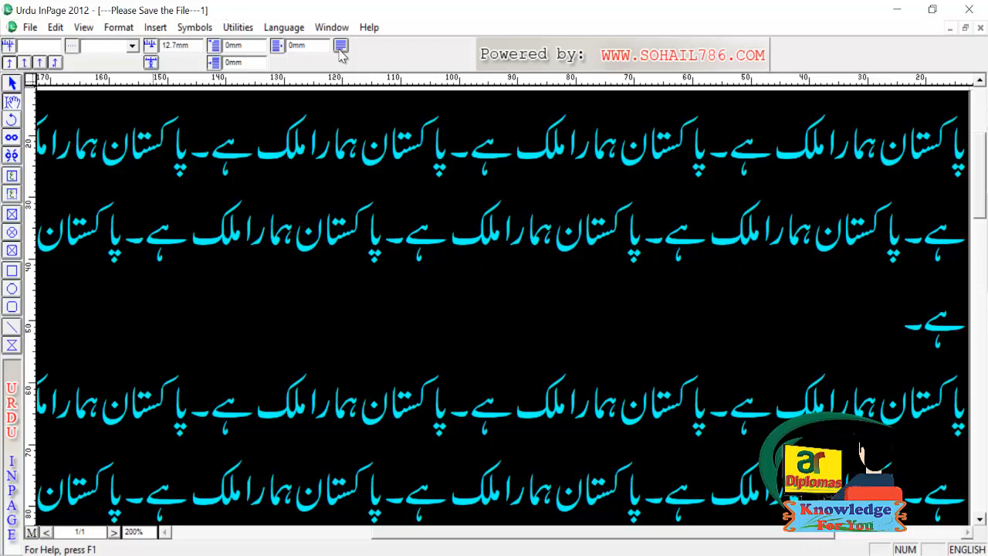
# - Deselect to review the red 24pt text, then place the text cursor in the first line
pyautogui.click(11, 83)
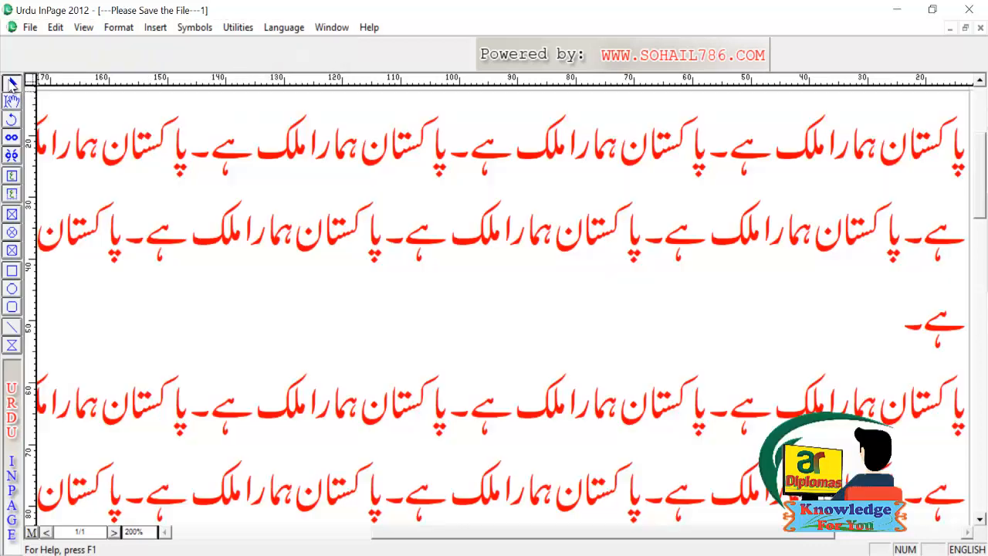
pyautogui.click(389, 162)
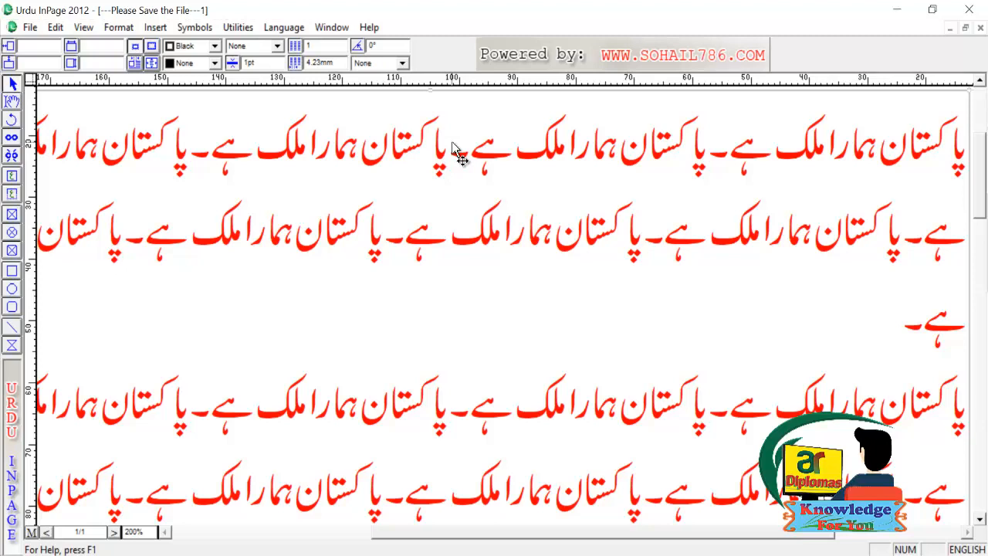
pyautogui.click(13, 101)
pyautogui.click(295, 123)
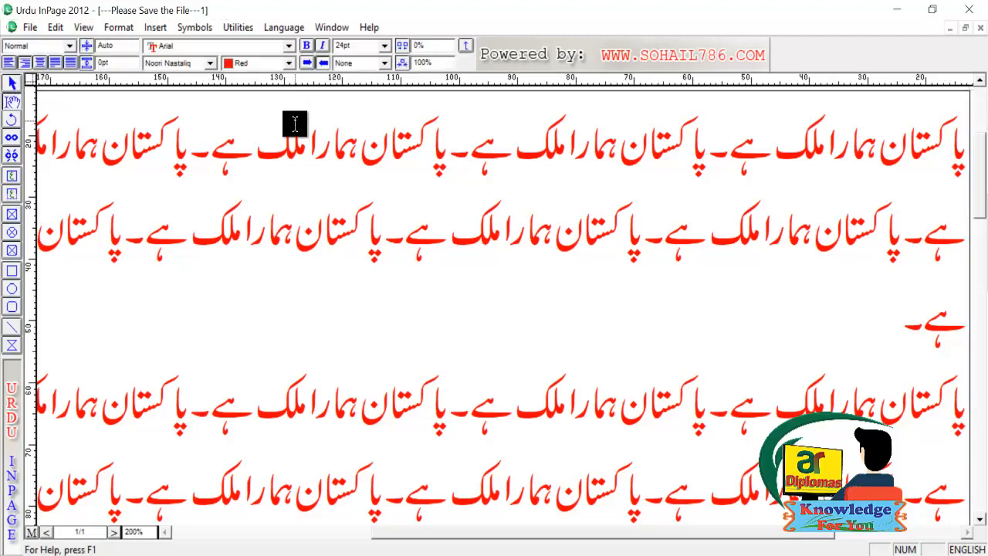